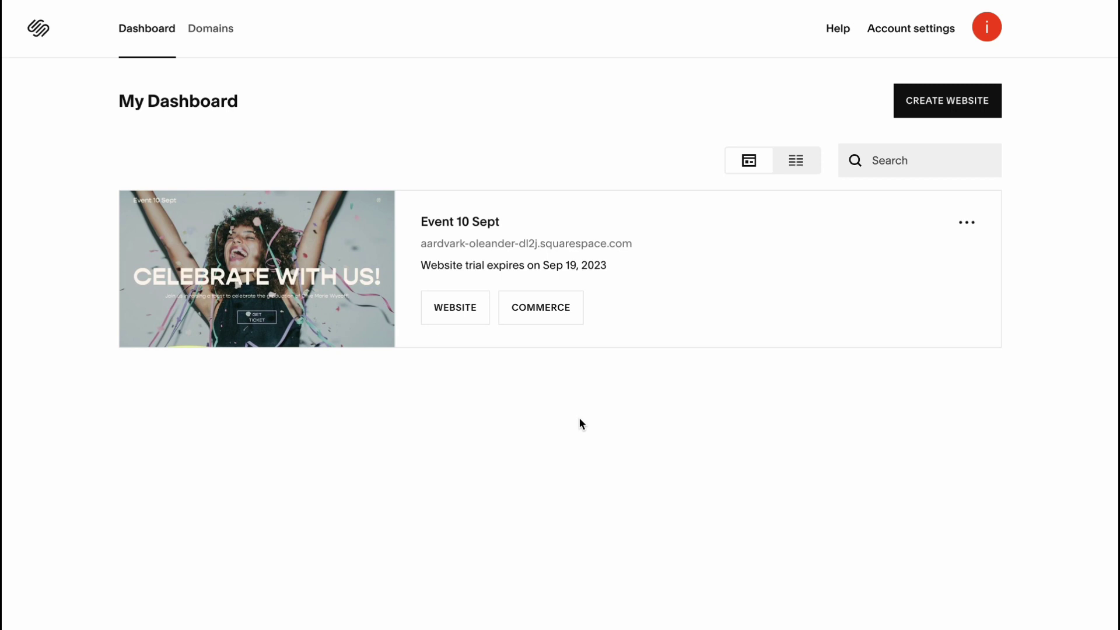
Step: Start a new website and scroll the Popular Designs gallery down to the Dario, Hester and Lusaka row
click(928, 102)
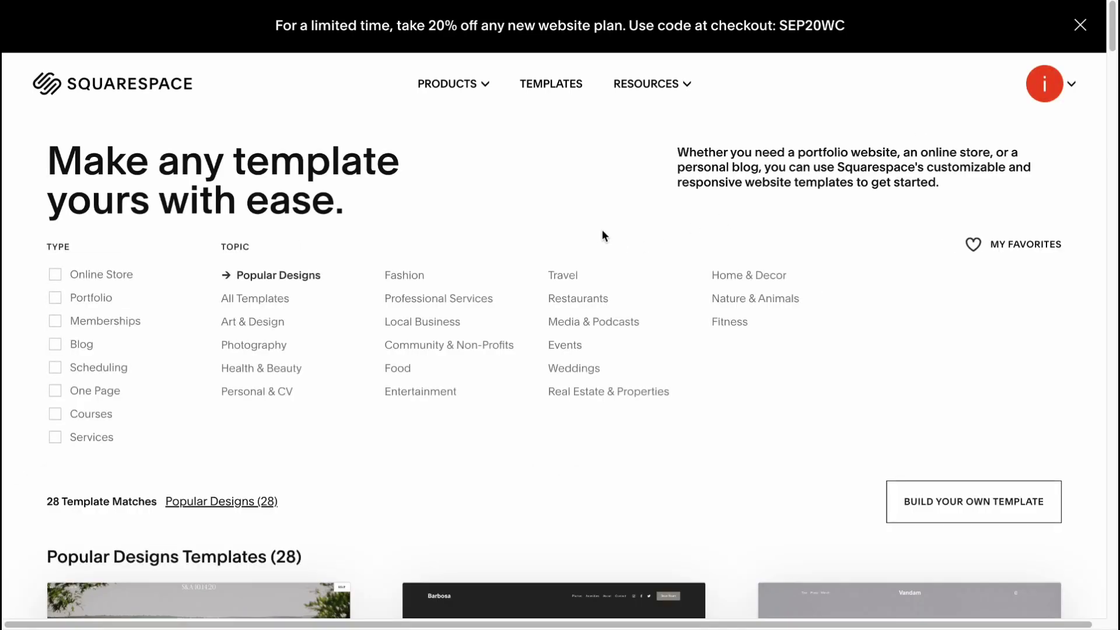
scroll(604, 233, down, 5)
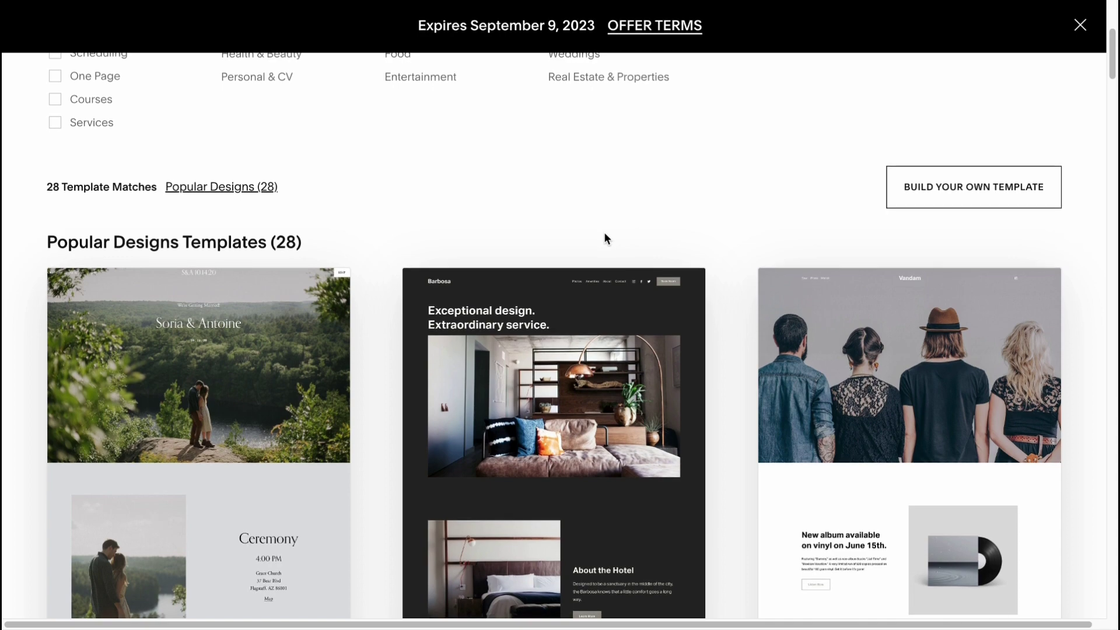
scroll(604, 232, down, 4)
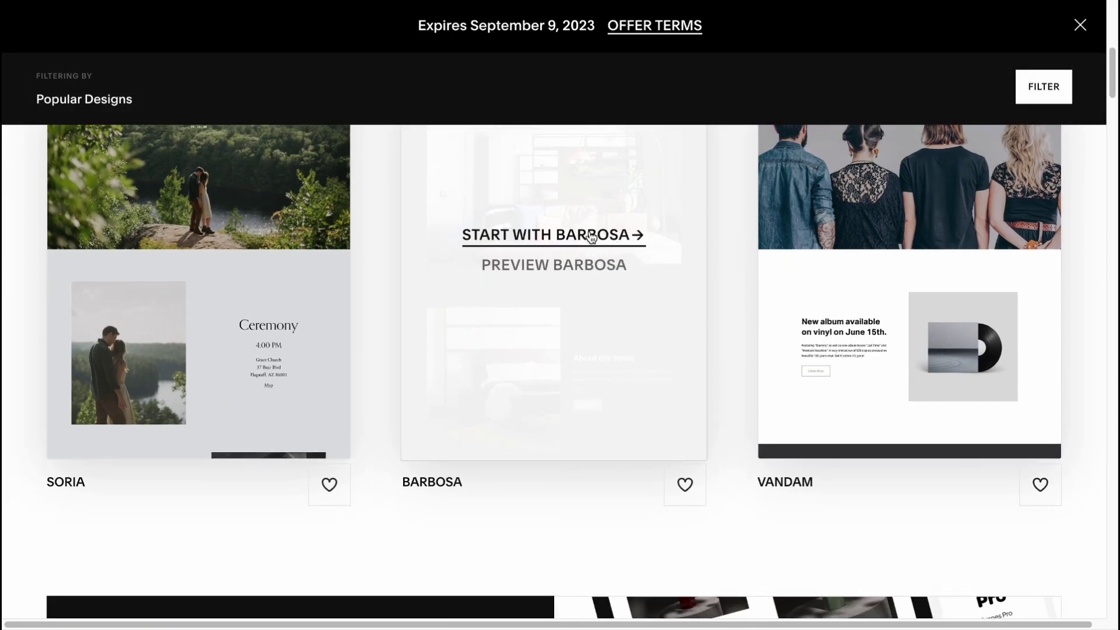
scroll(581, 240, down, 9)
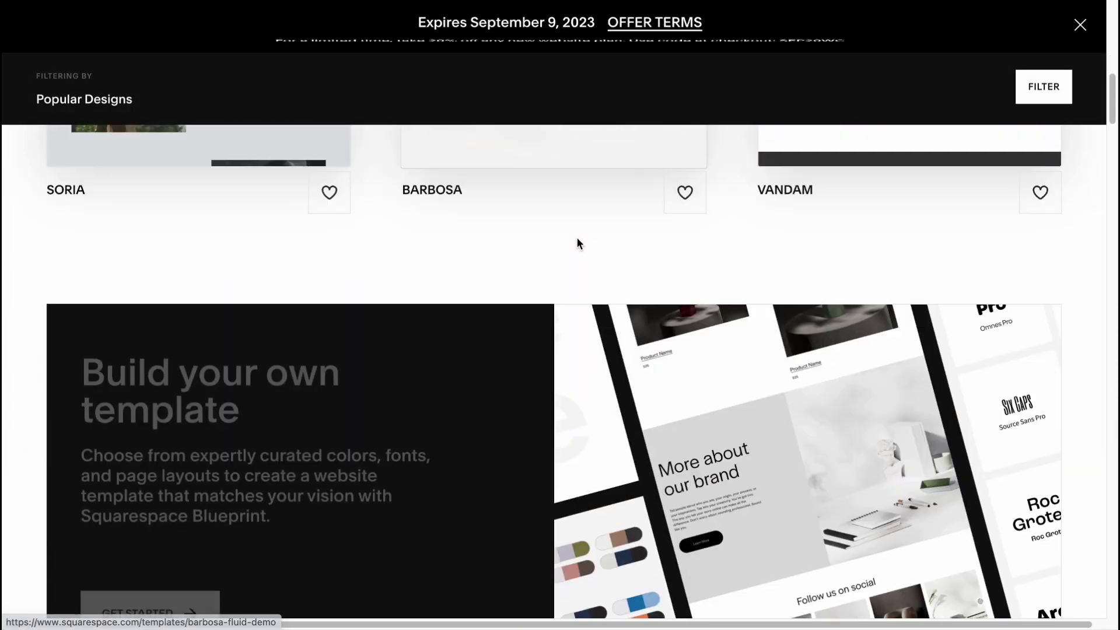
scroll(577, 239, down, 2)
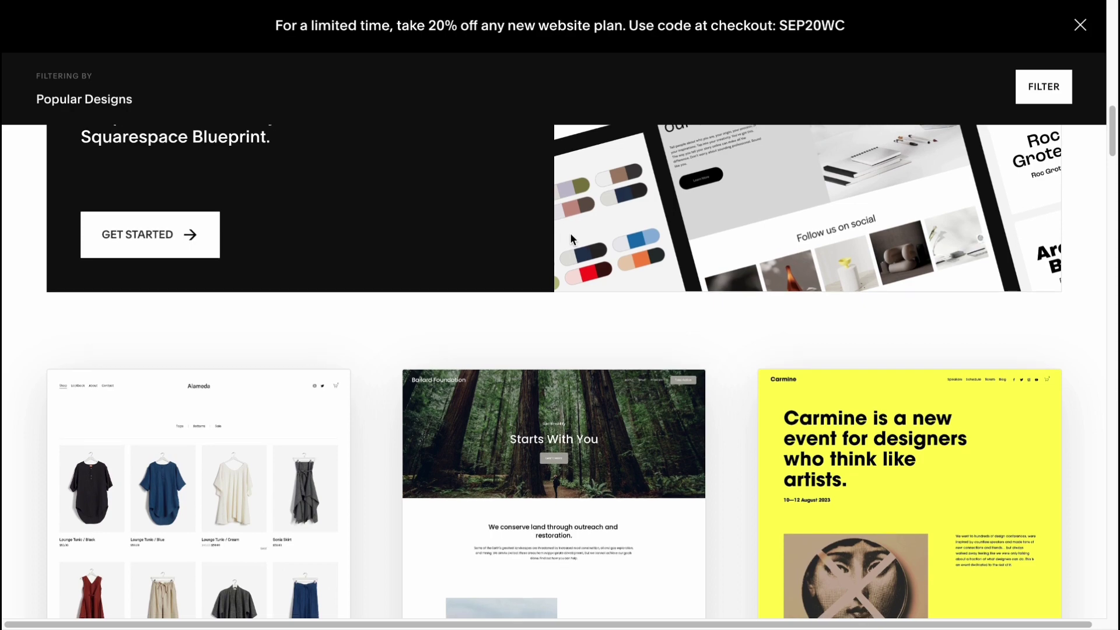
scroll(525, 262, down, 6)
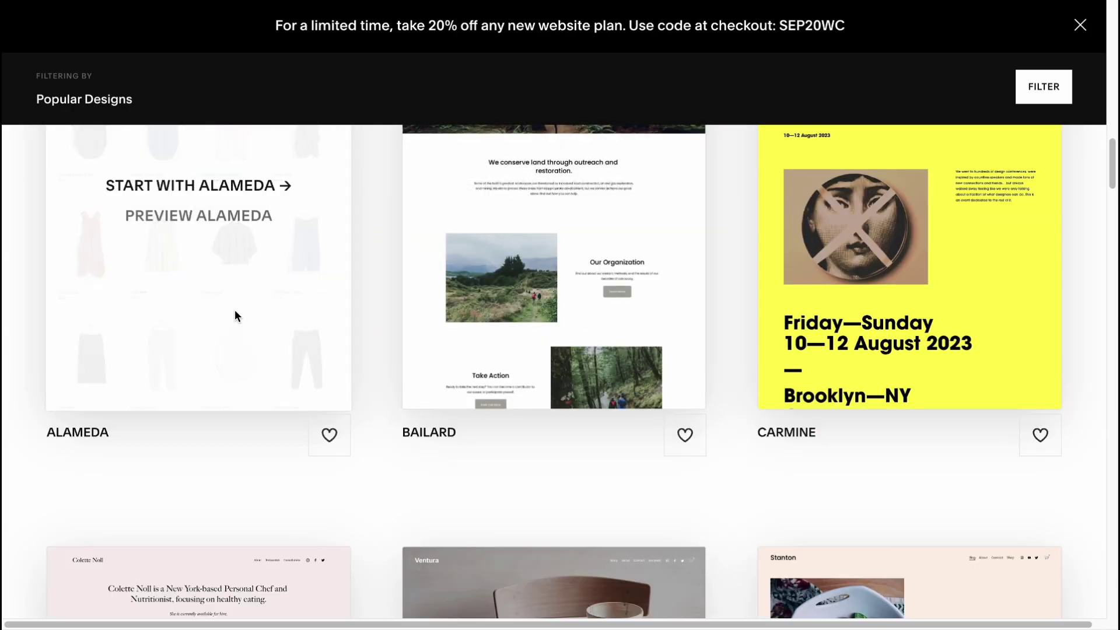
scroll(234, 316, up, 2)
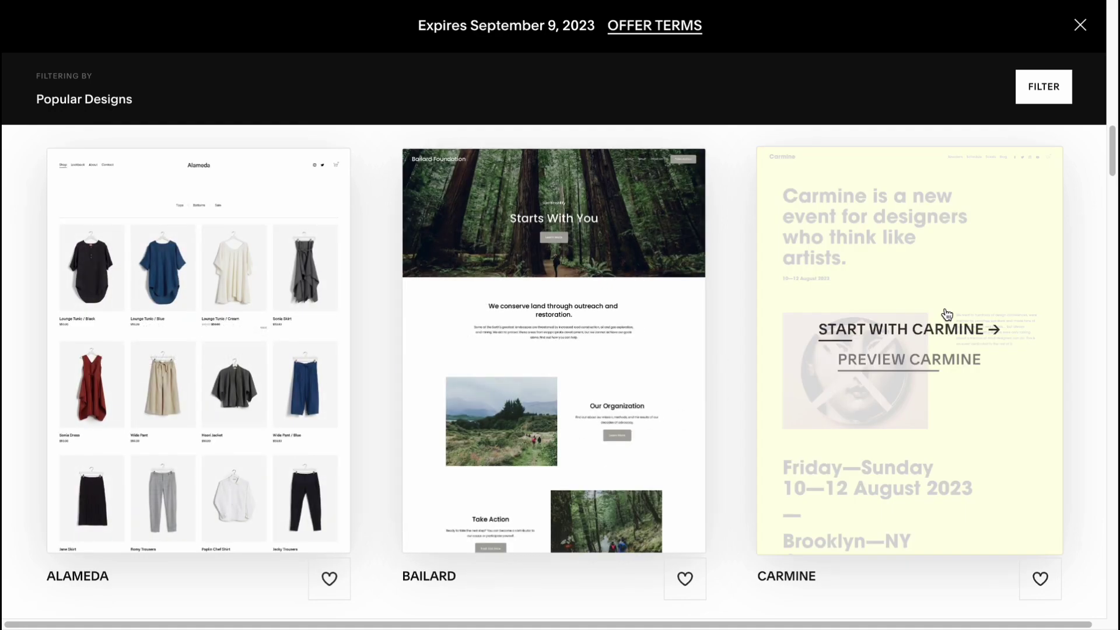
scroll(875, 408, down, 6)
scroll(811, 390, down, 2)
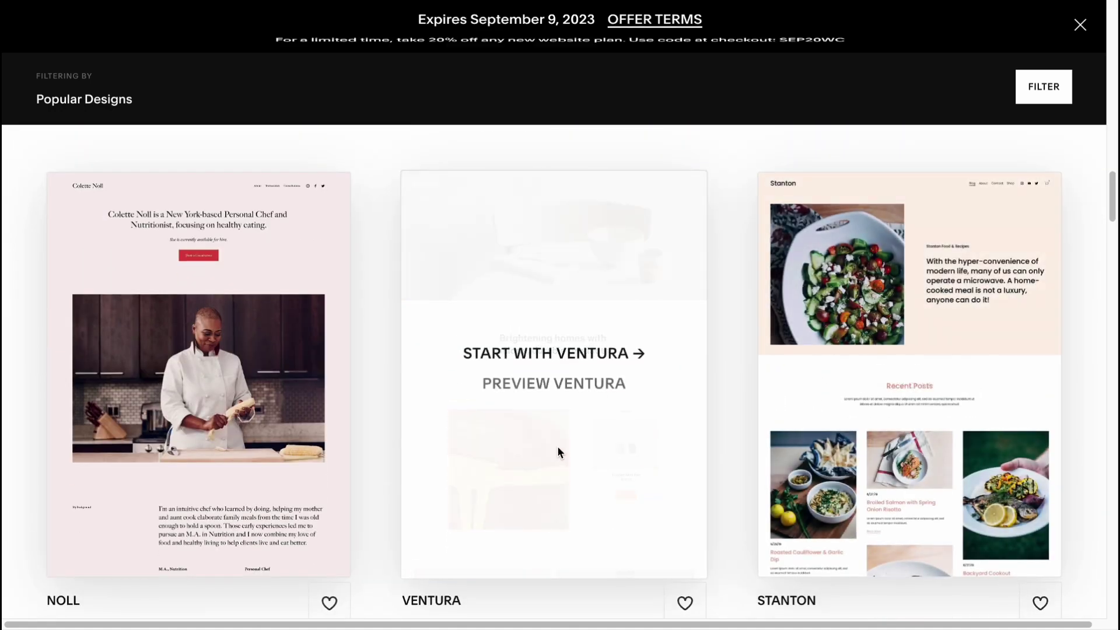
scroll(611, 437, down, 15)
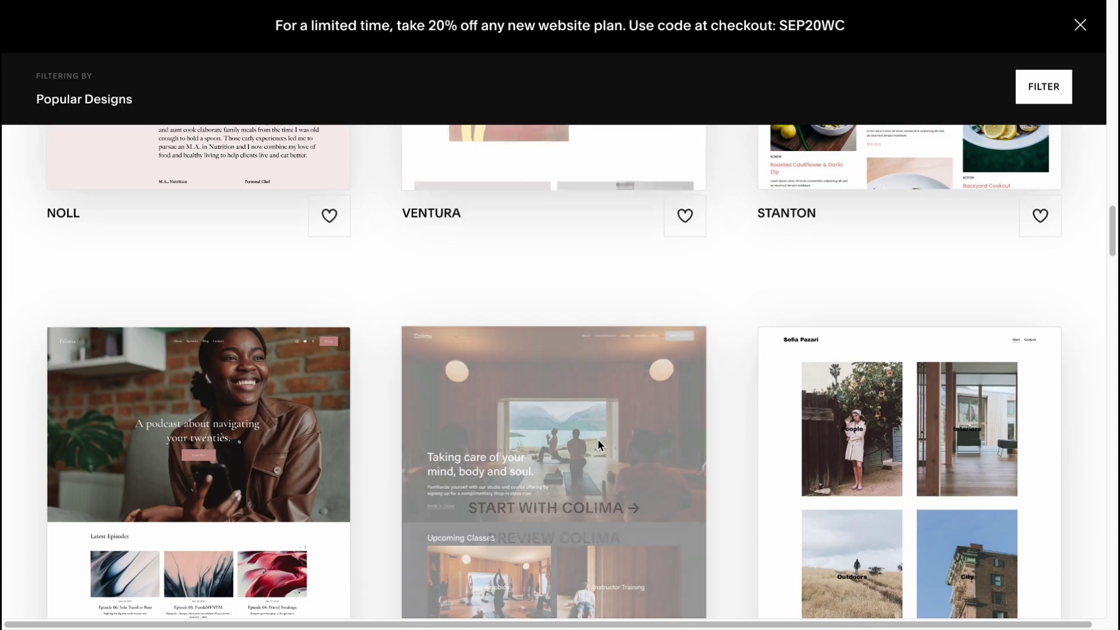
scroll(594, 446, down, 8)
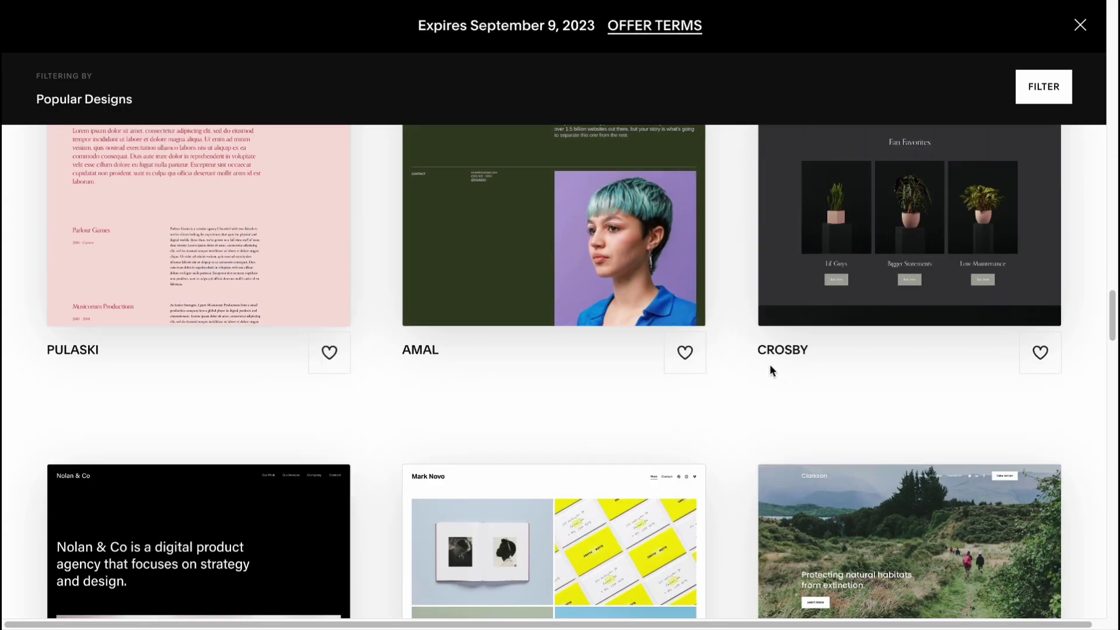
scroll(759, 362, down, 3)
scroll(712, 340, down, 4)
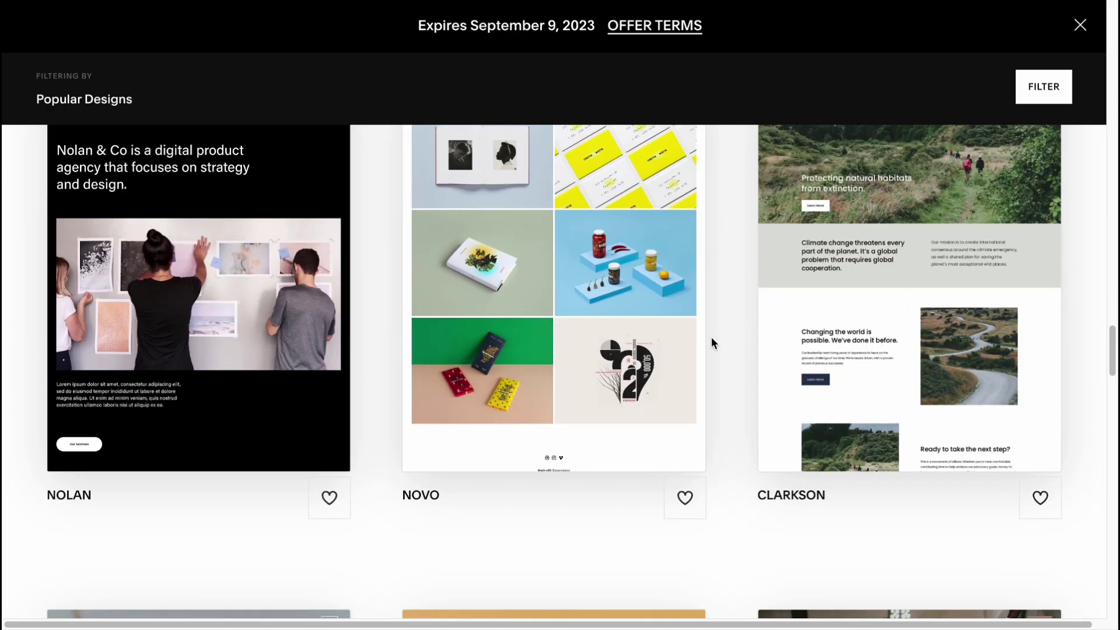
scroll(712, 337, down, 6)
scroll(670, 324, down, 1)
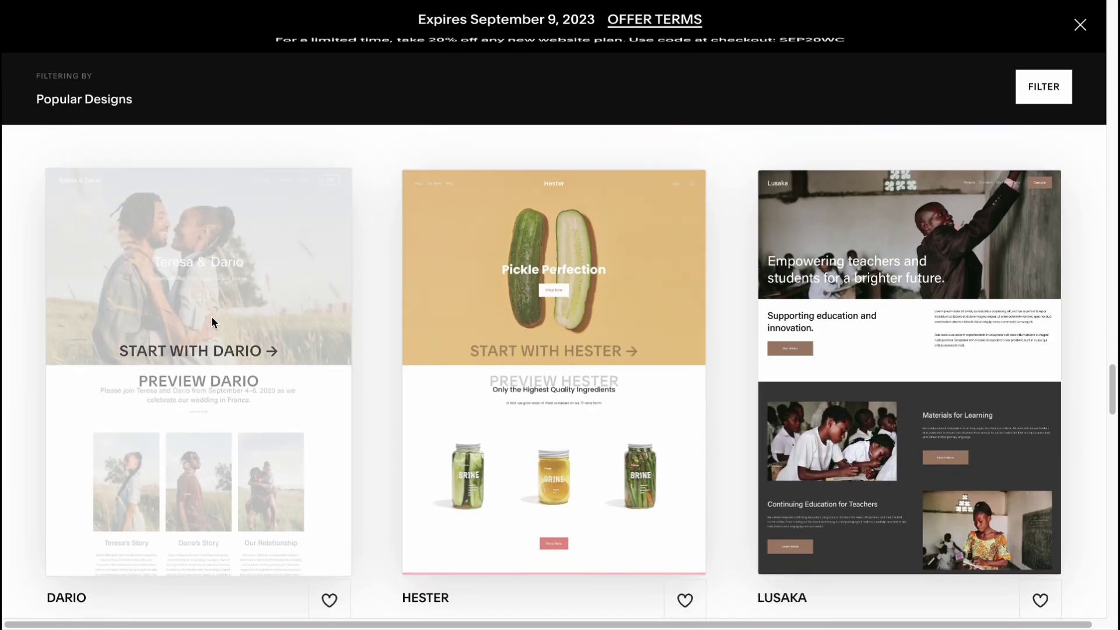
click(198, 383)
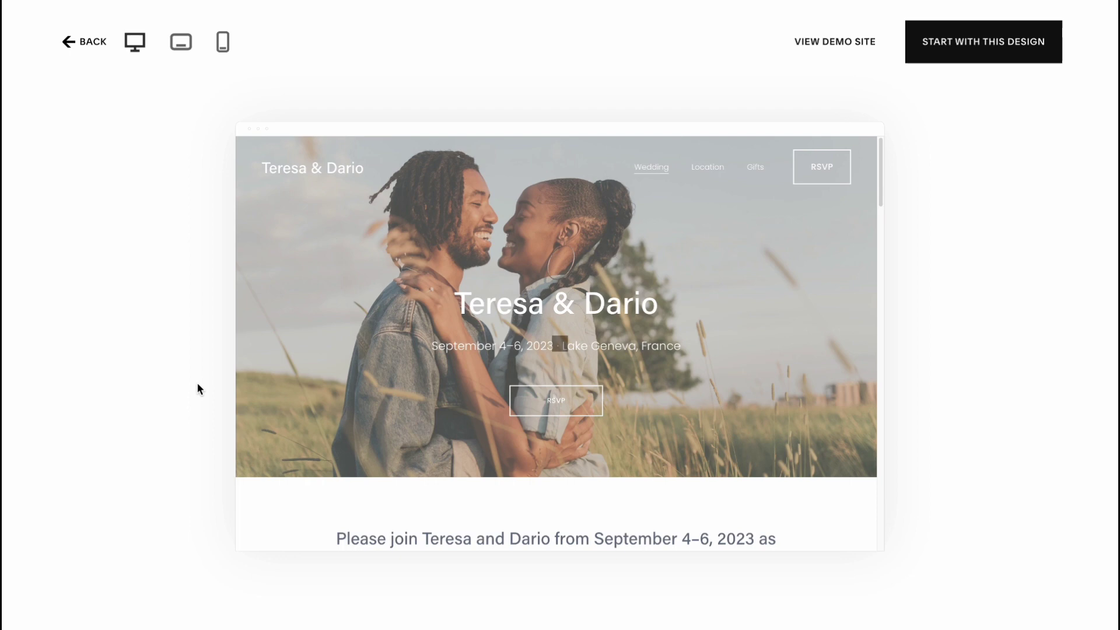
scroll(649, 373, down, 6)
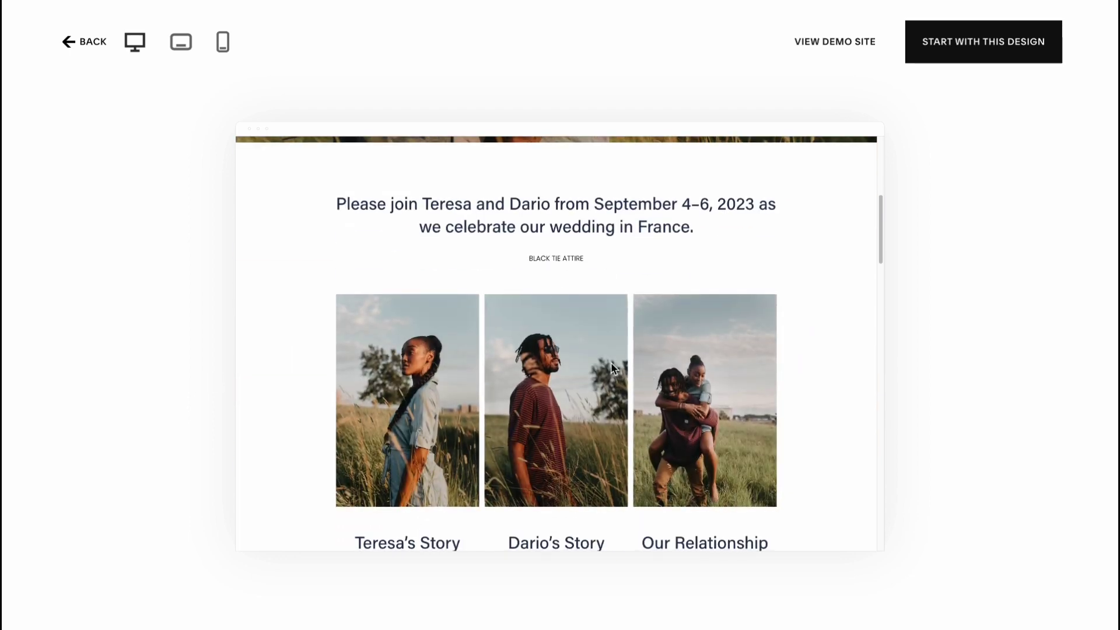
scroll(616, 369, up, 6)
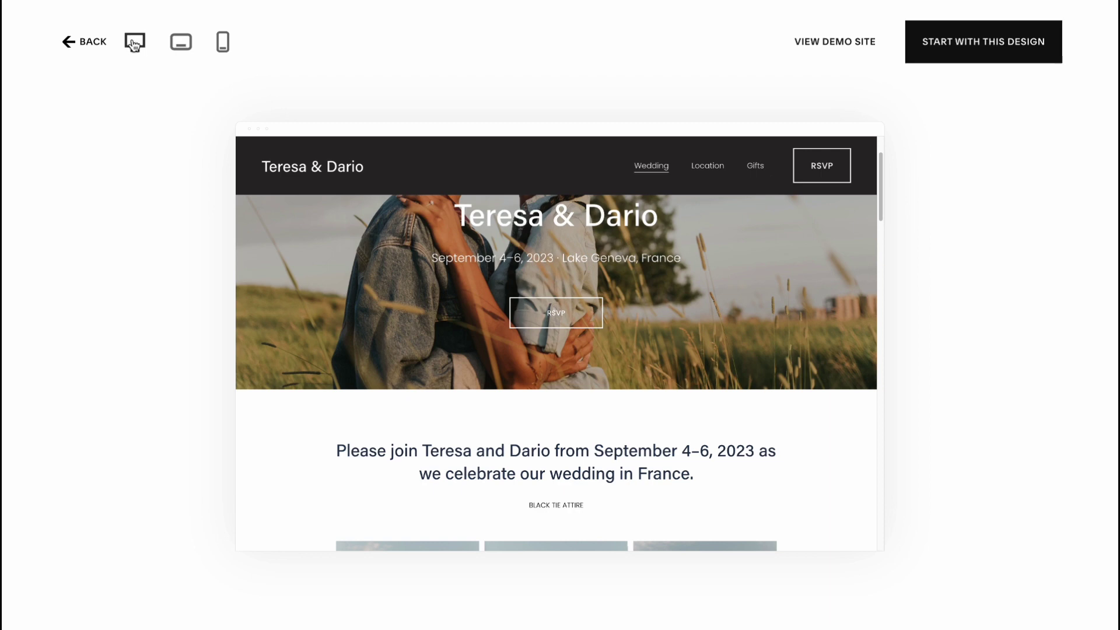
click(180, 42)
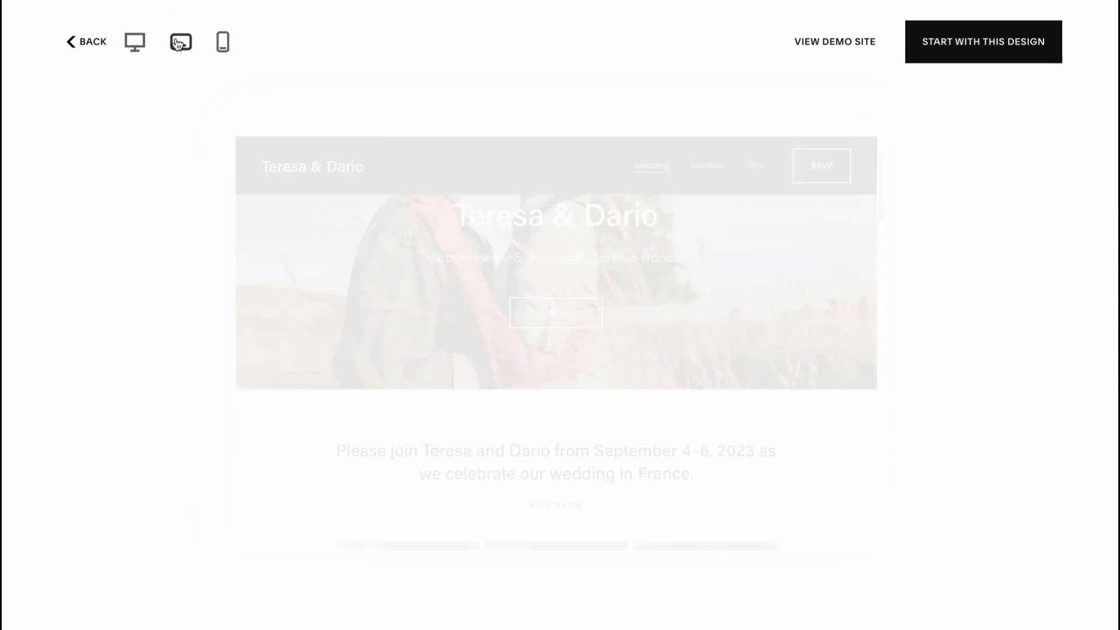
click(223, 42)
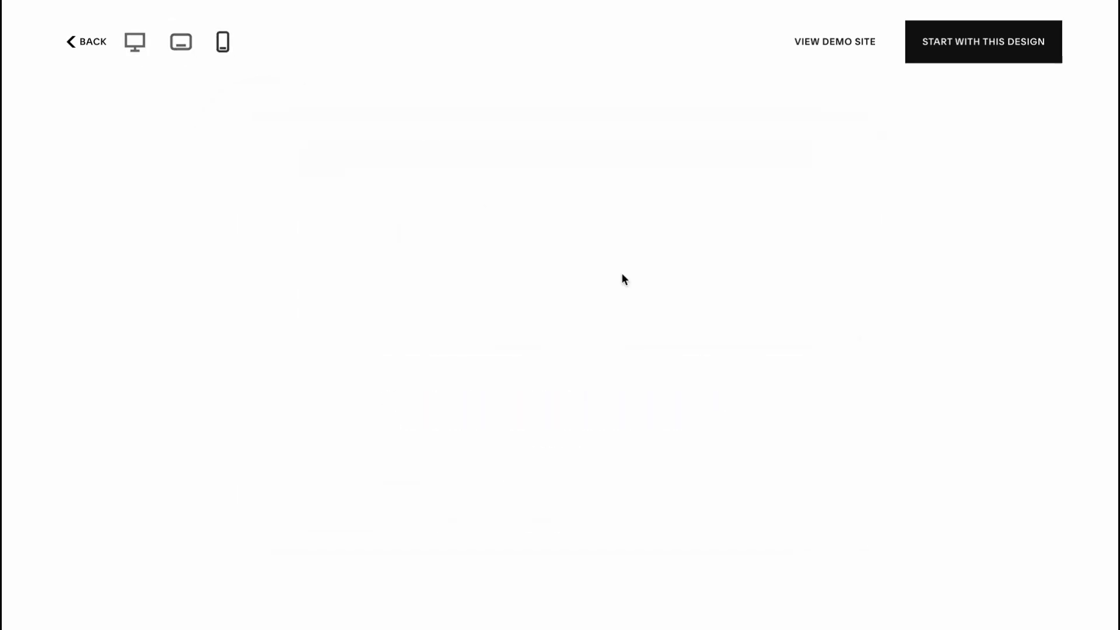
scroll(591, 319, down, 10)
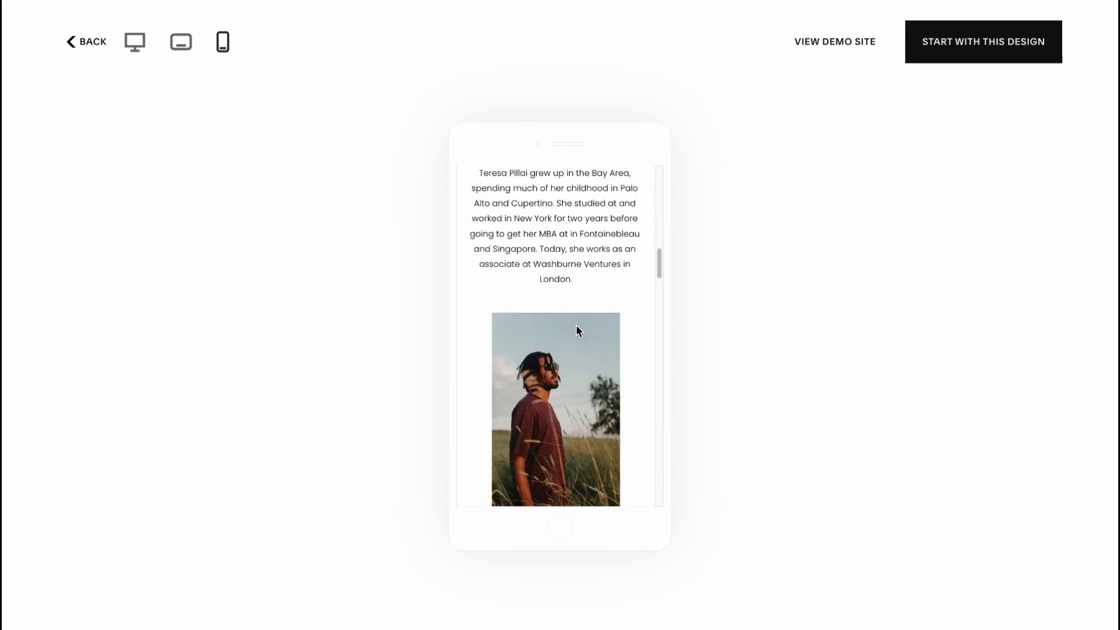
scroll(576, 324, down, 5)
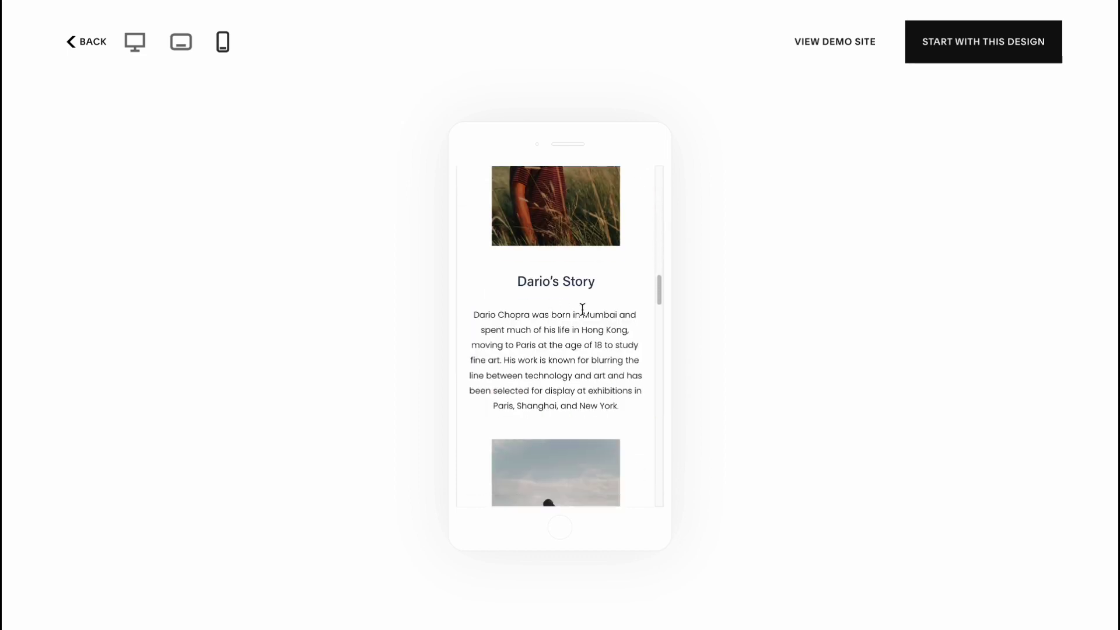
scroll(584, 313, down, 4)
scroll(583, 310, down, 8)
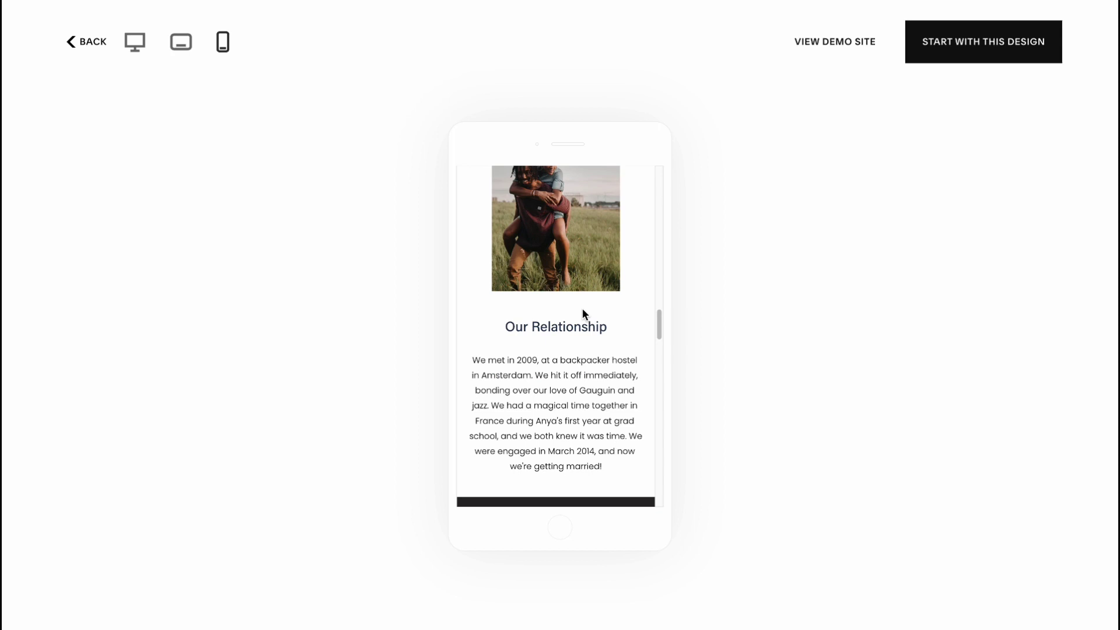
scroll(570, 313, down, 1)
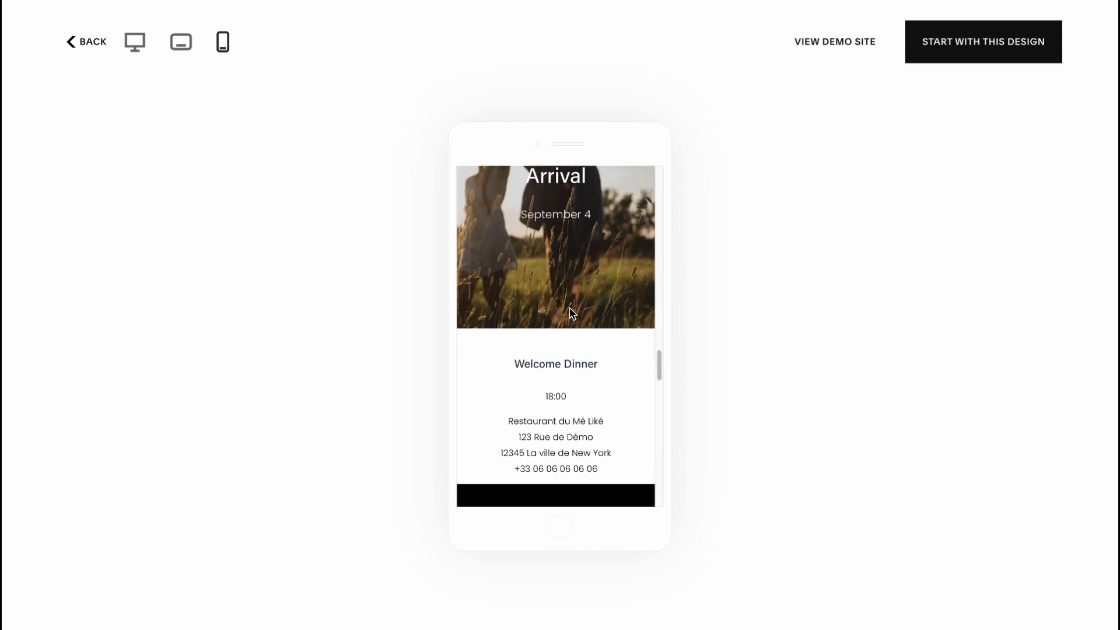
Step: Preview the Hester template at tablet size
click(86, 41)
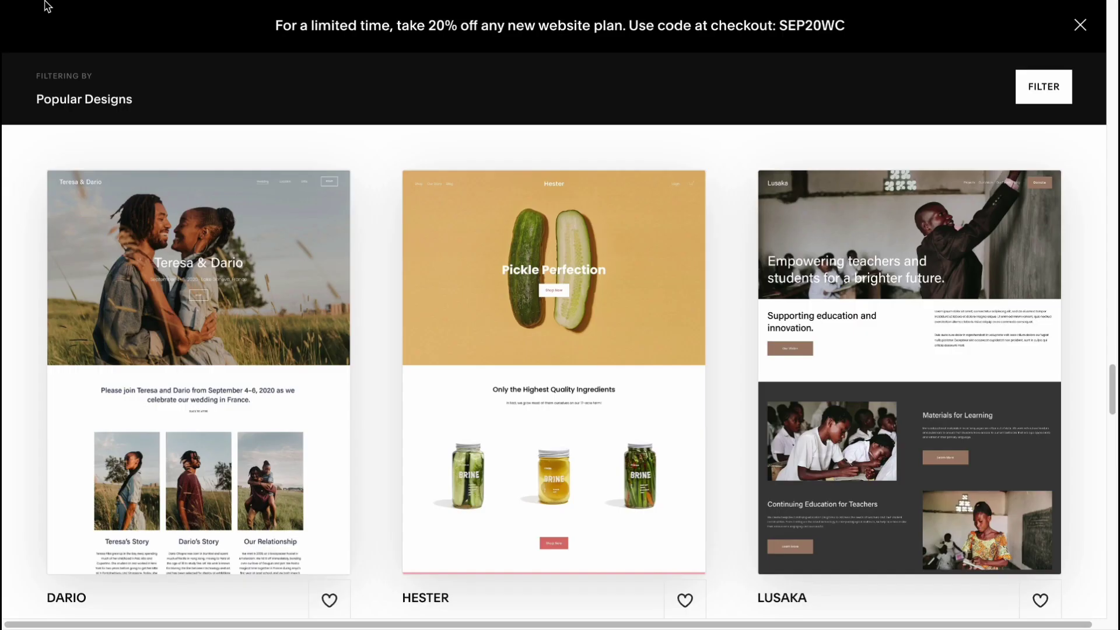
mouse_move(676, 459)
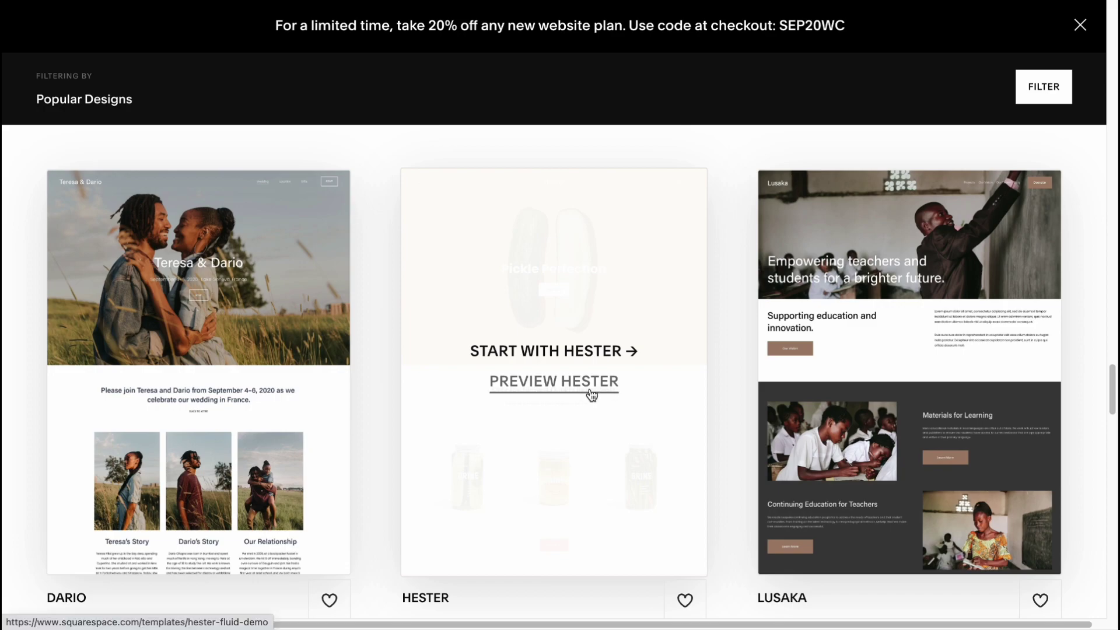
click(591, 395)
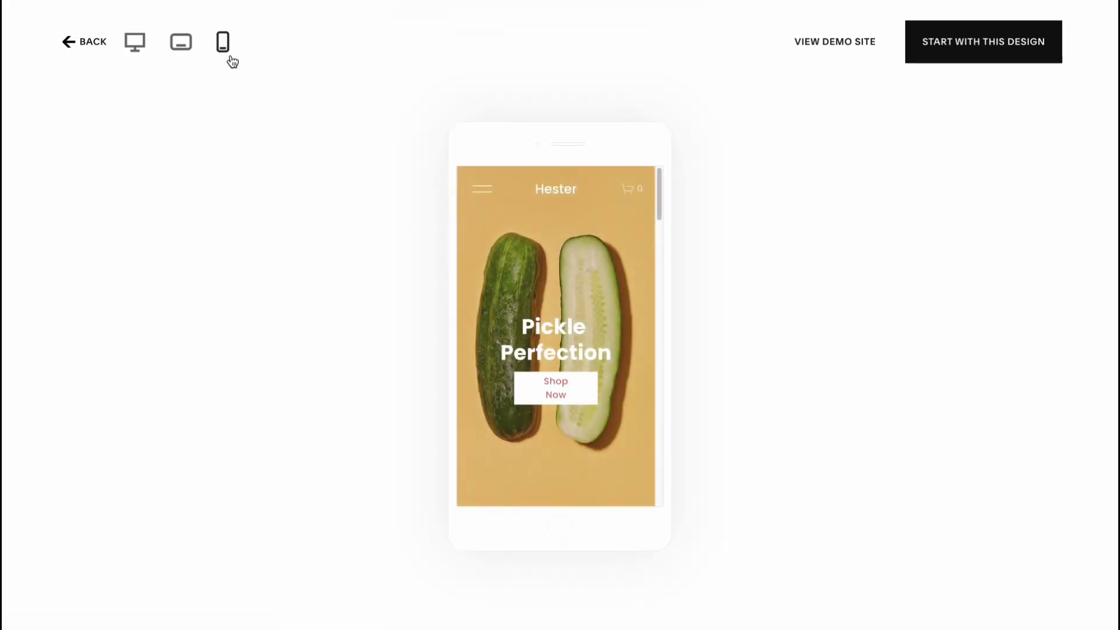
click(180, 42)
scroll(584, 316, down, 10)
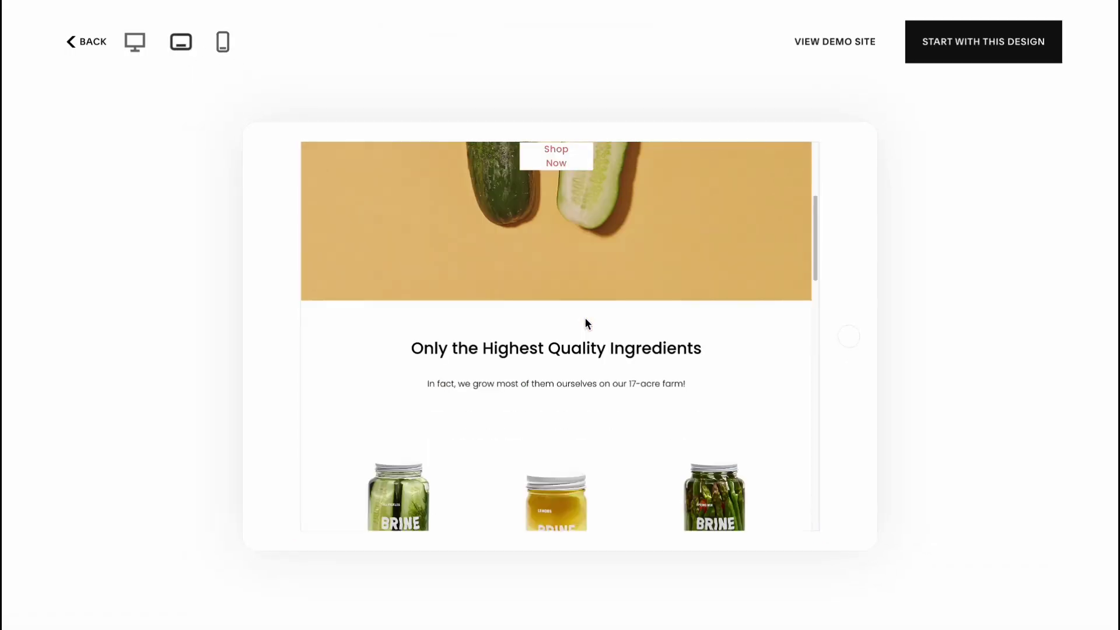
Step: Return to the template gallery and scroll back up toward the Topic filter list
click(135, 42)
click(86, 42)
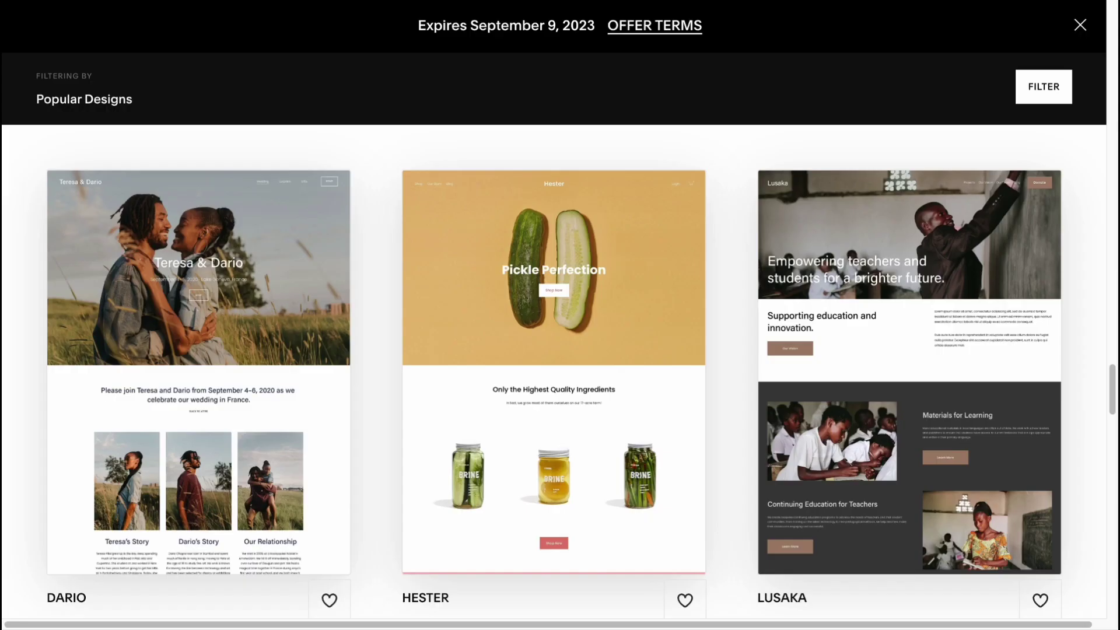
mouse_move(646, 409)
scroll(647, 403, down, 20)
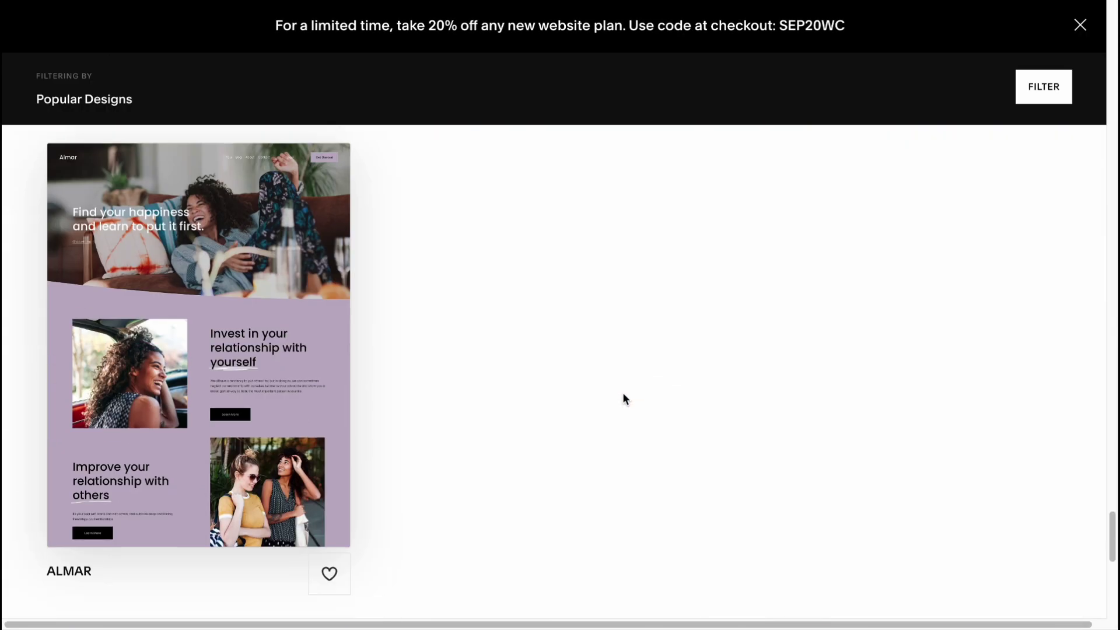
scroll(623, 398, up, 10)
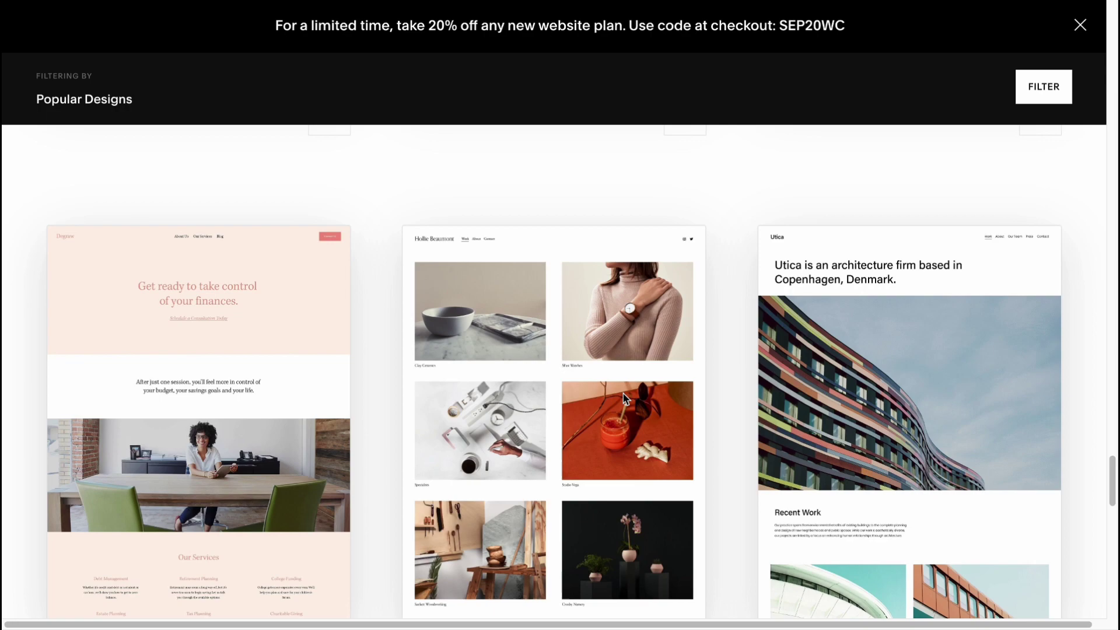
scroll(624, 399, up, 15)
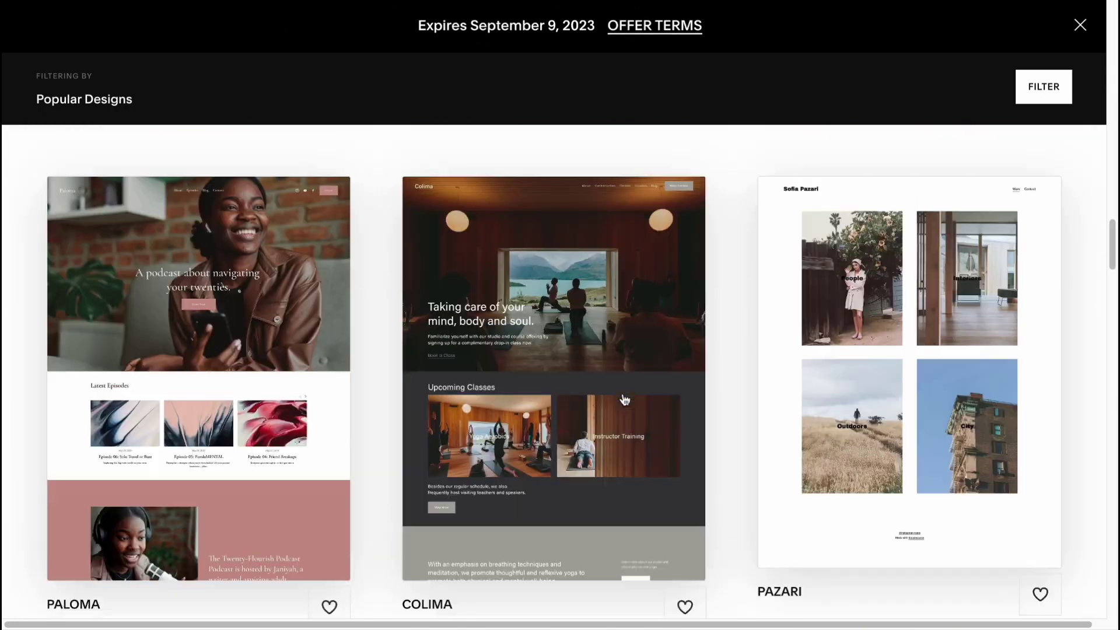
scroll(623, 397, up, 12)
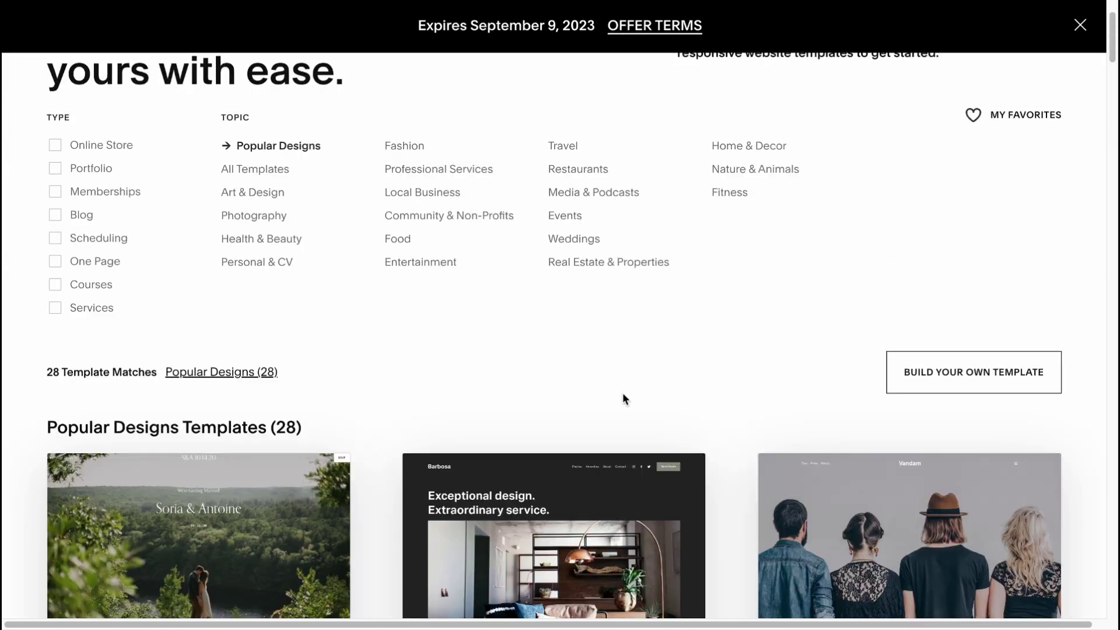
scroll(622, 393, down, 1)
click(566, 204)
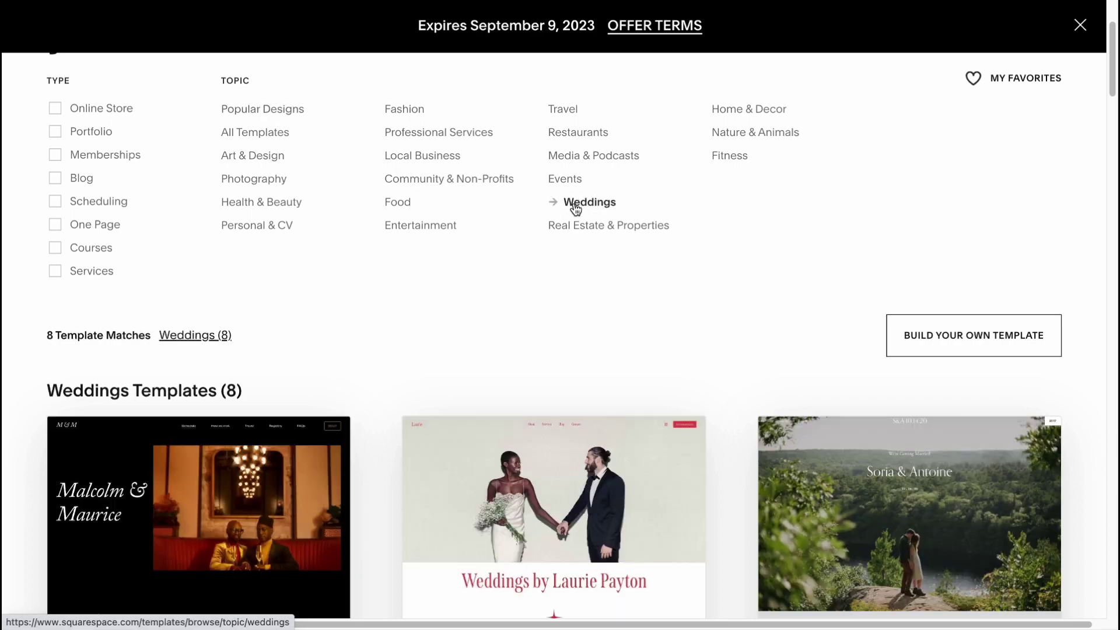
scroll(598, 408, down, 3)
click(570, 437)
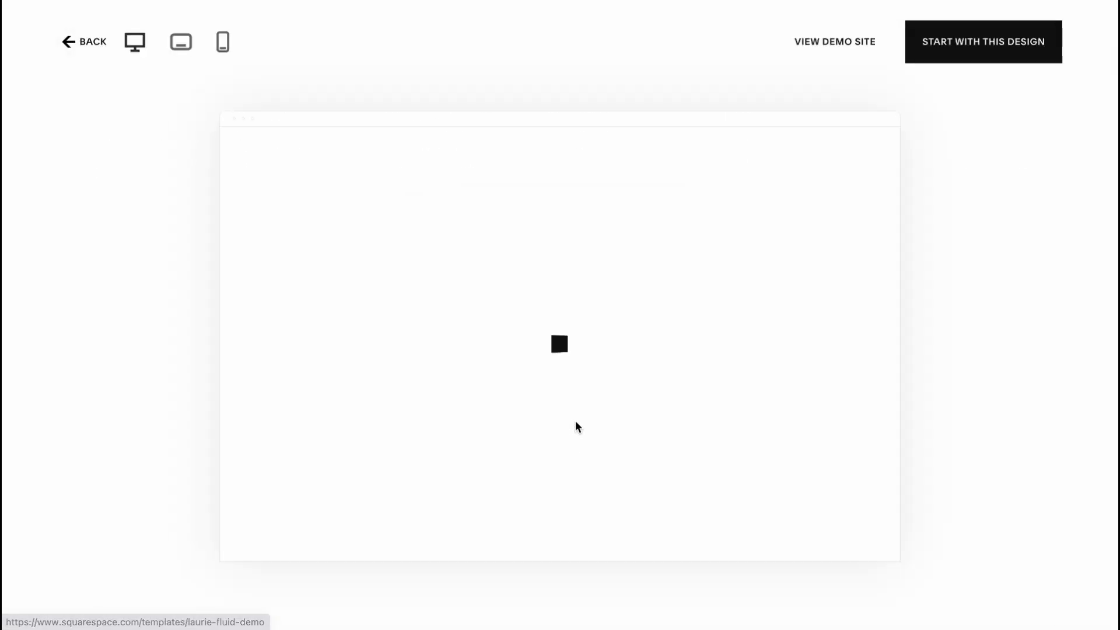
click(223, 45)
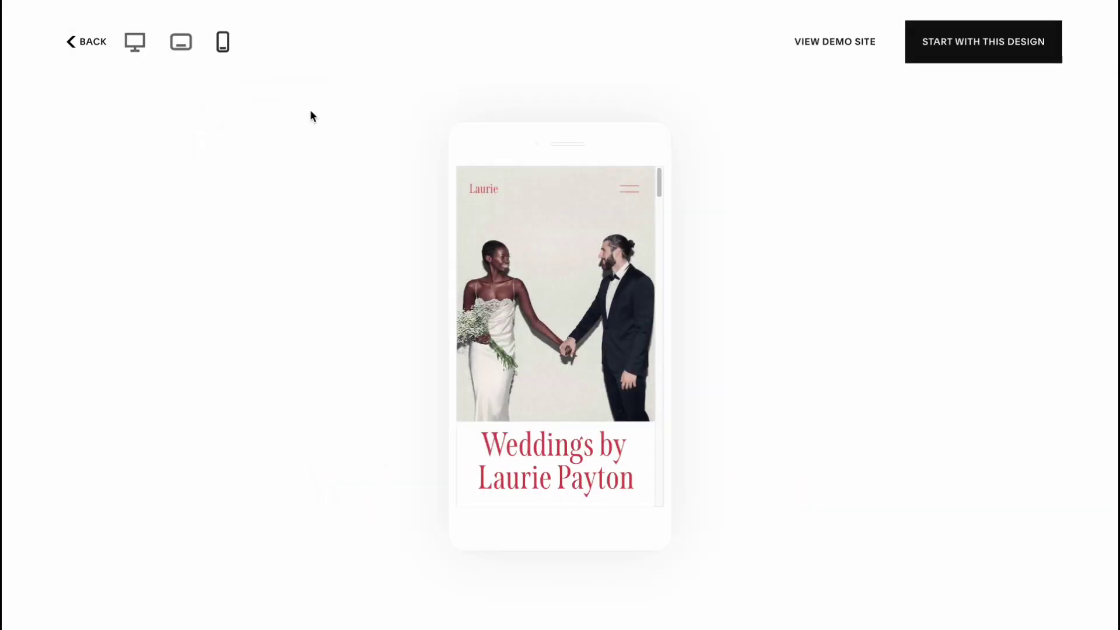
scroll(625, 425, down, 5)
scroll(566, 374, down, 2)
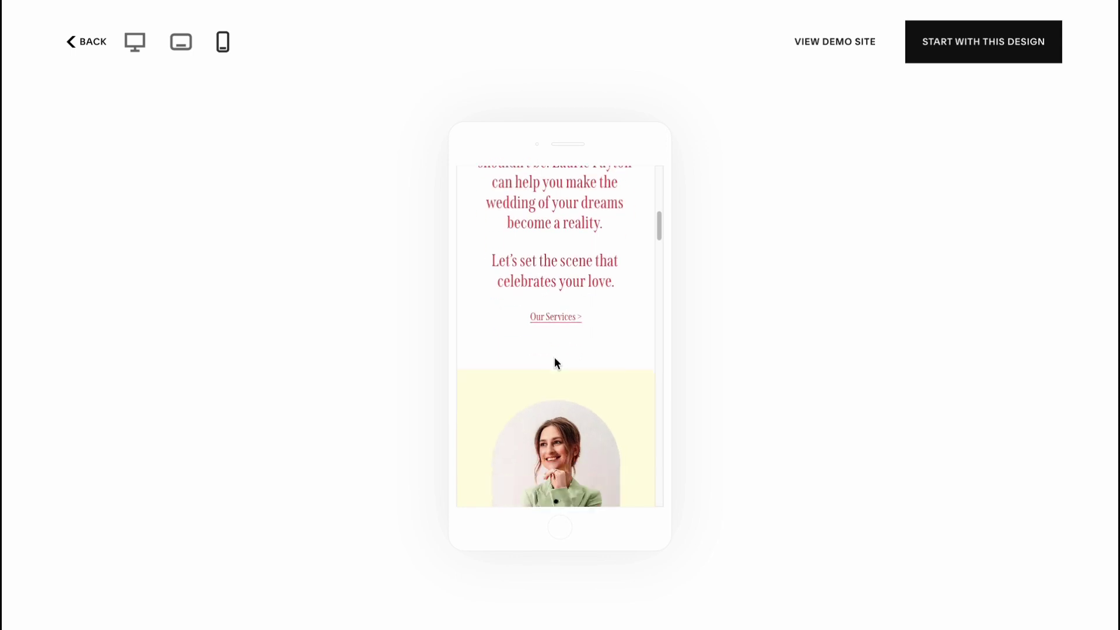
key(alt+Left)
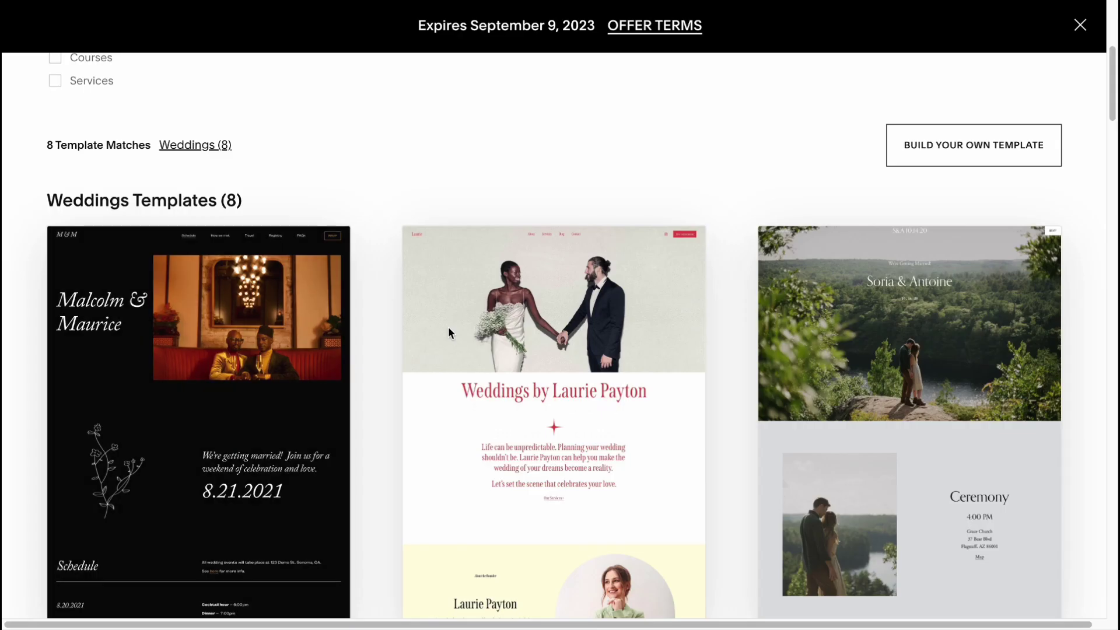
scroll(448, 327, up, 7)
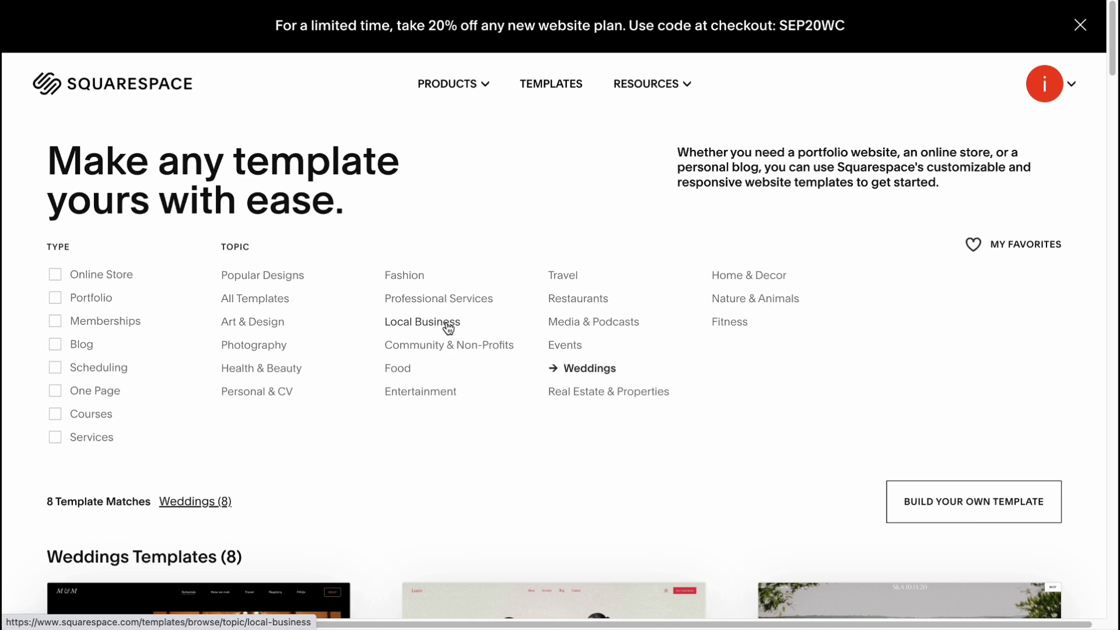
scroll(461, 322, down, 3)
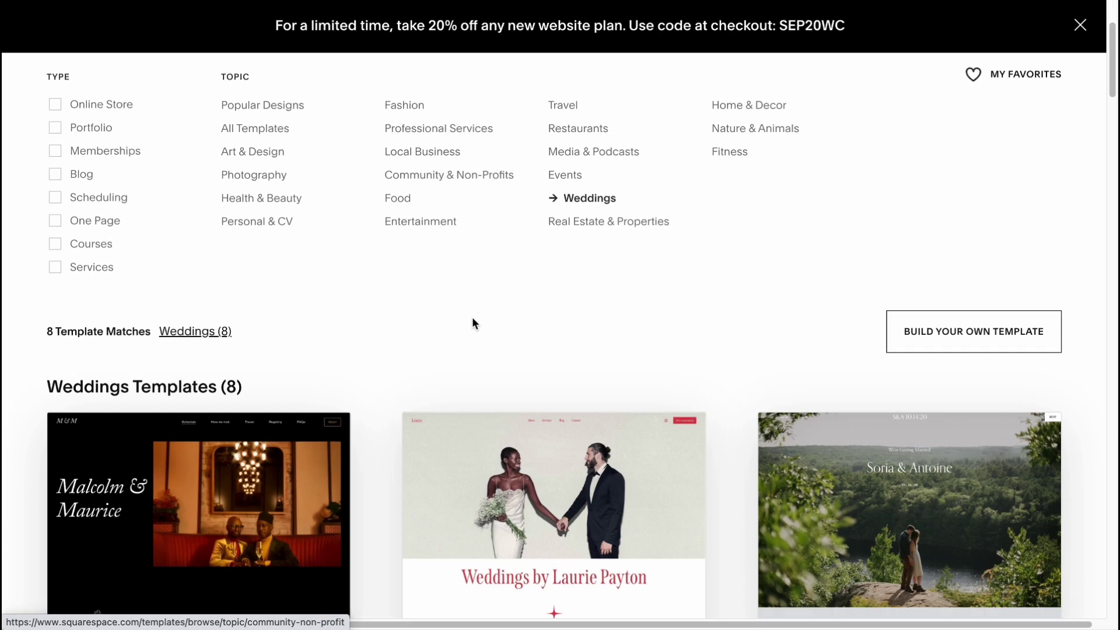
Step: Begin Build Your Own Template, dismiss its introduction, and scroll the Popular Designs grid
click(936, 337)
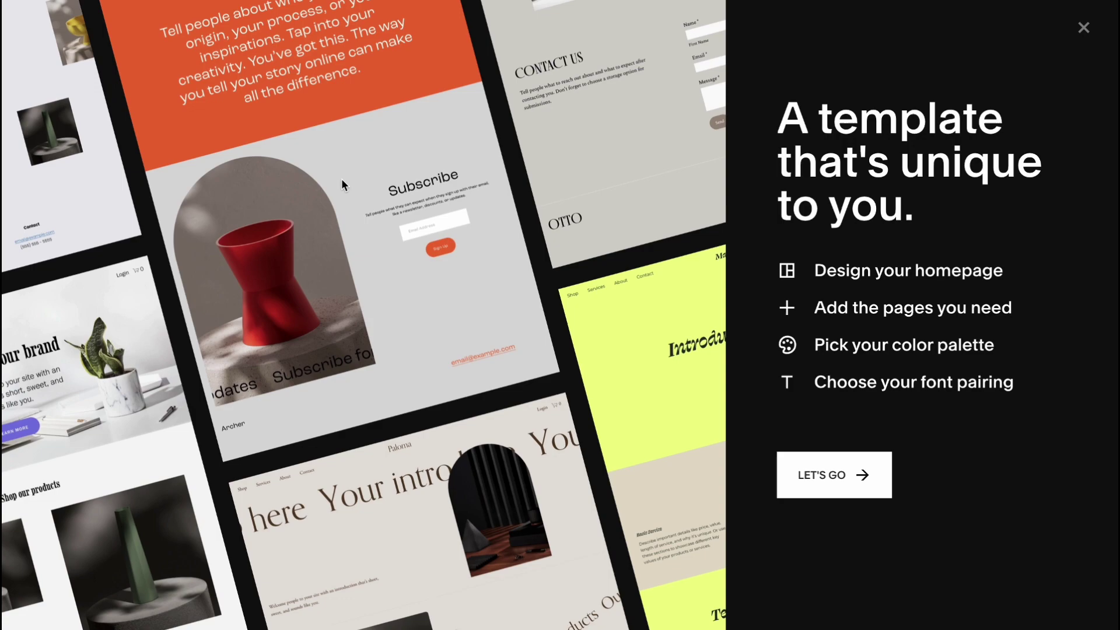
click(1083, 28)
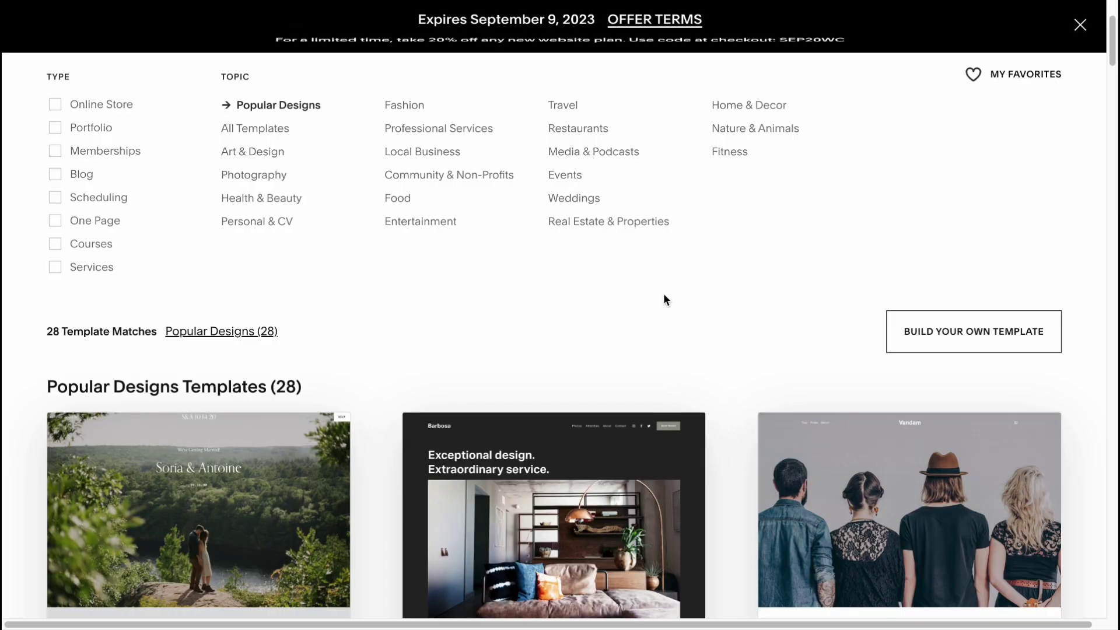
scroll(662, 300, up, 3)
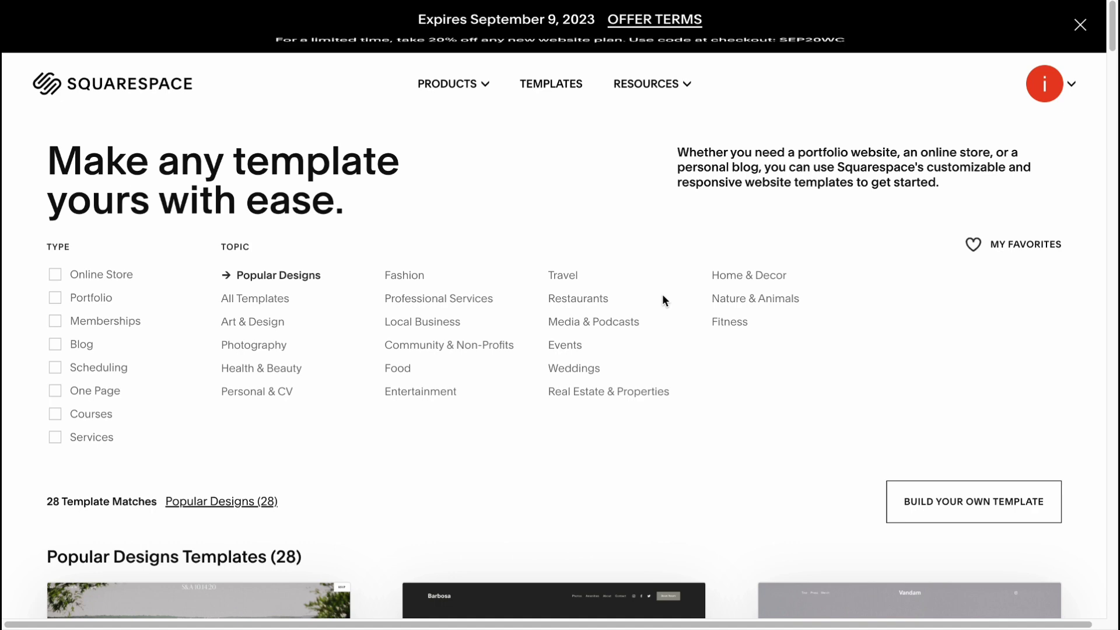
scroll(622, 327, down, 10)
scroll(622, 327, up, 7)
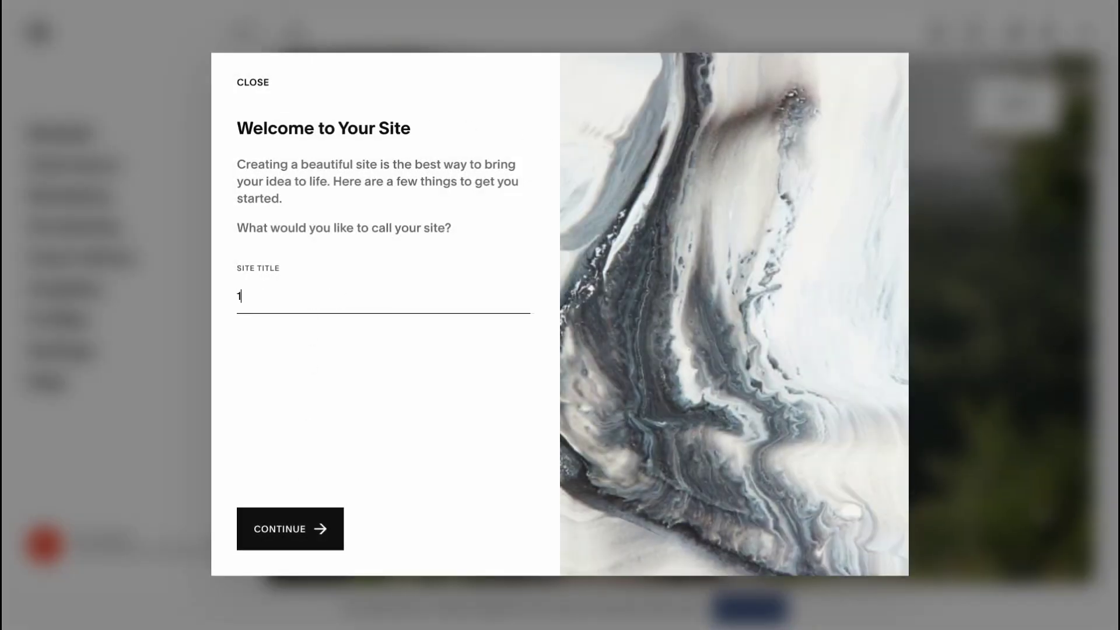
Step: Move through the welcome dialog's site title step and tips to reach the site editor
click(295, 528)
click(499, 531)
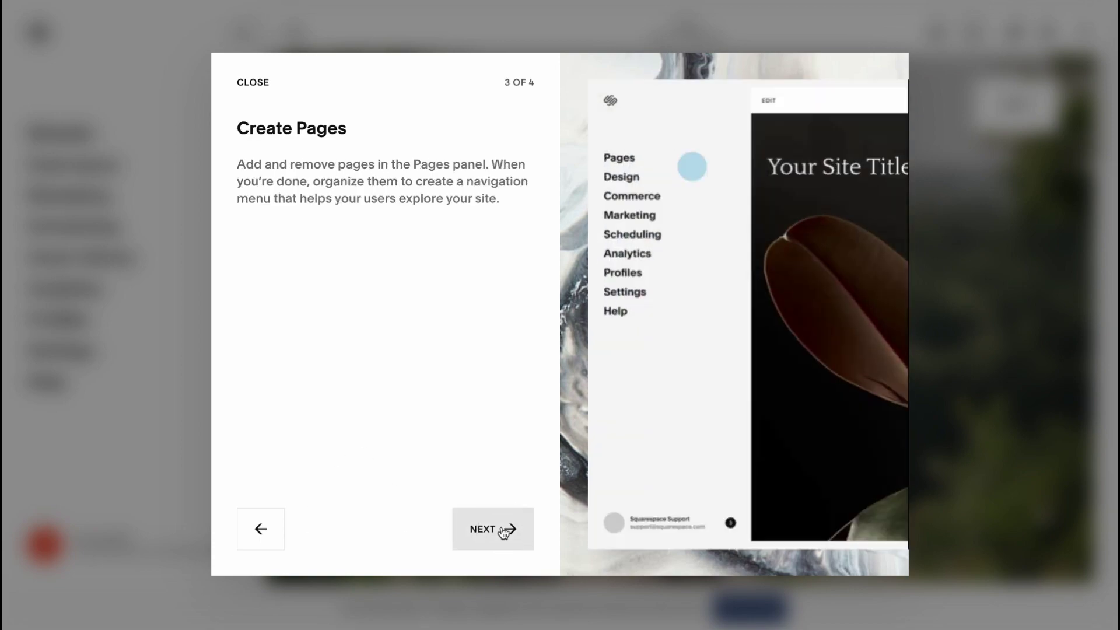
click(504, 532)
click(500, 529)
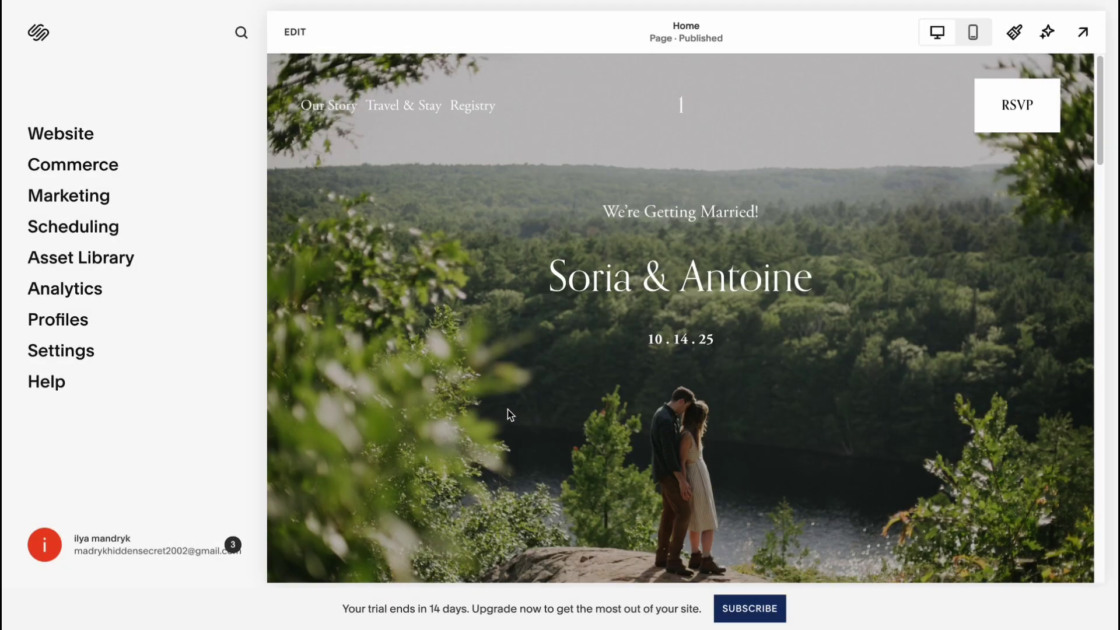
Step: Edit the Home page and drag the couple photo beside the Ceremony details lower
click(292, 31)
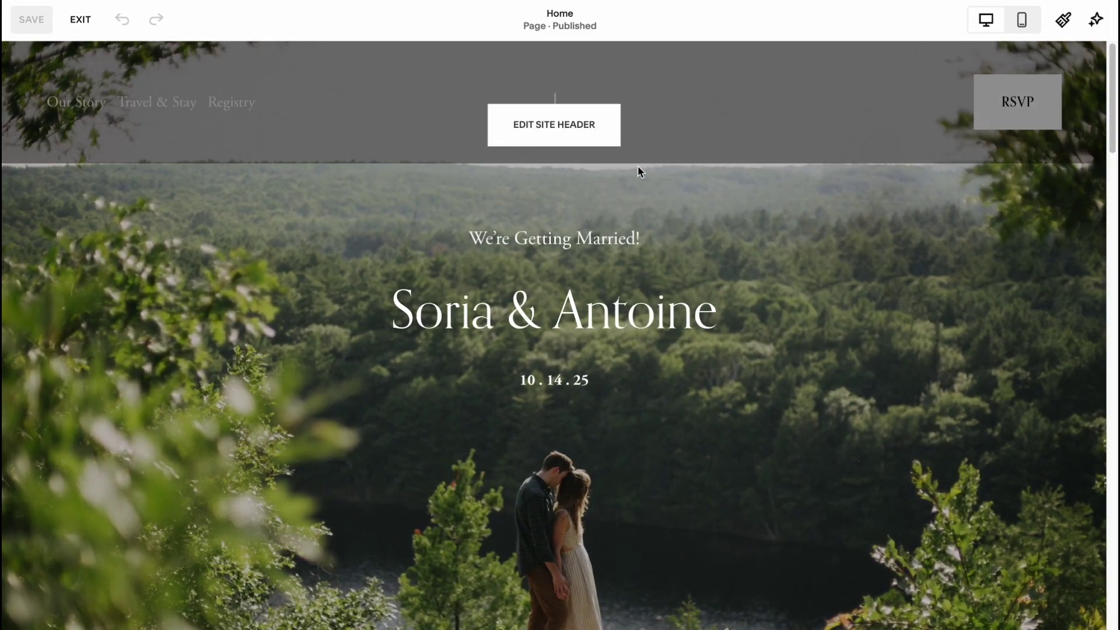
scroll(690, 290, down, 10)
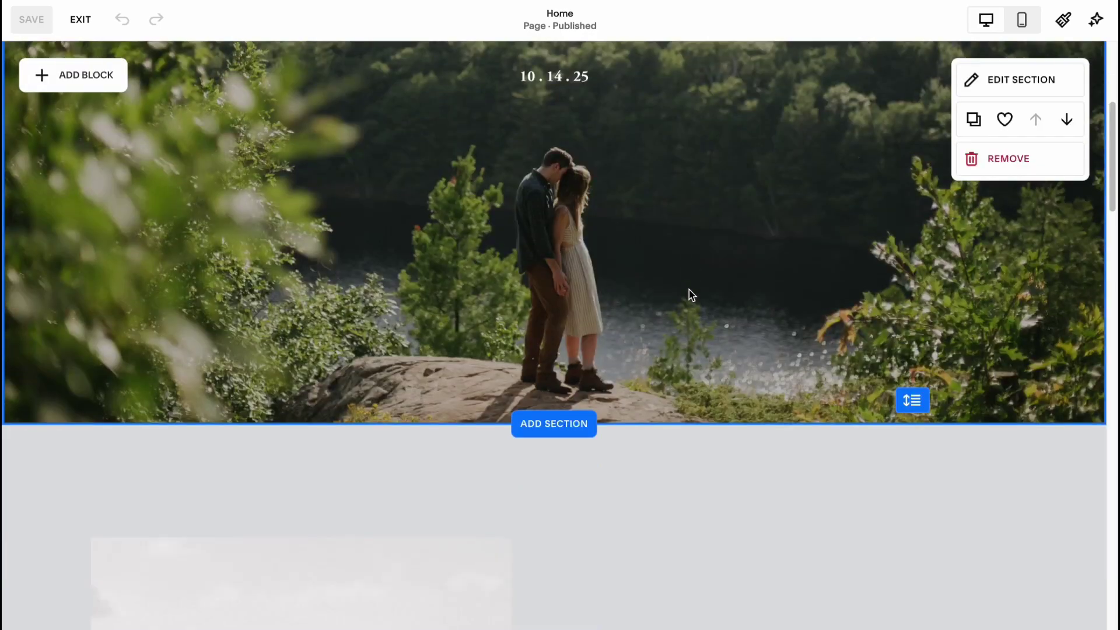
scroll(623, 252, down, 5)
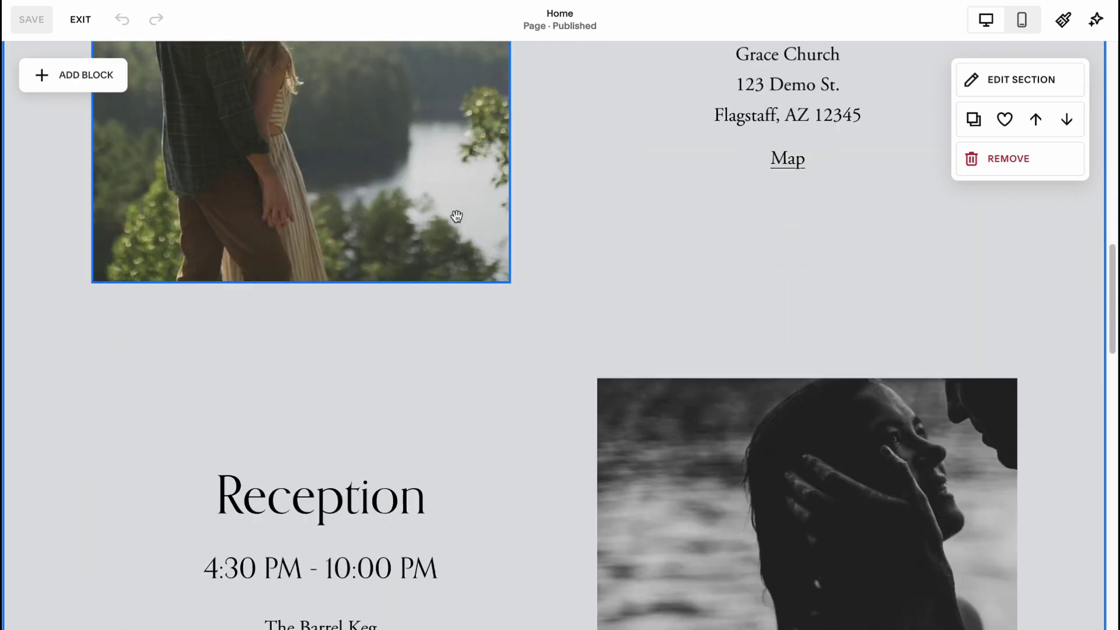
scroll(403, 275, up, 3)
drag(402, 275, 409, 446)
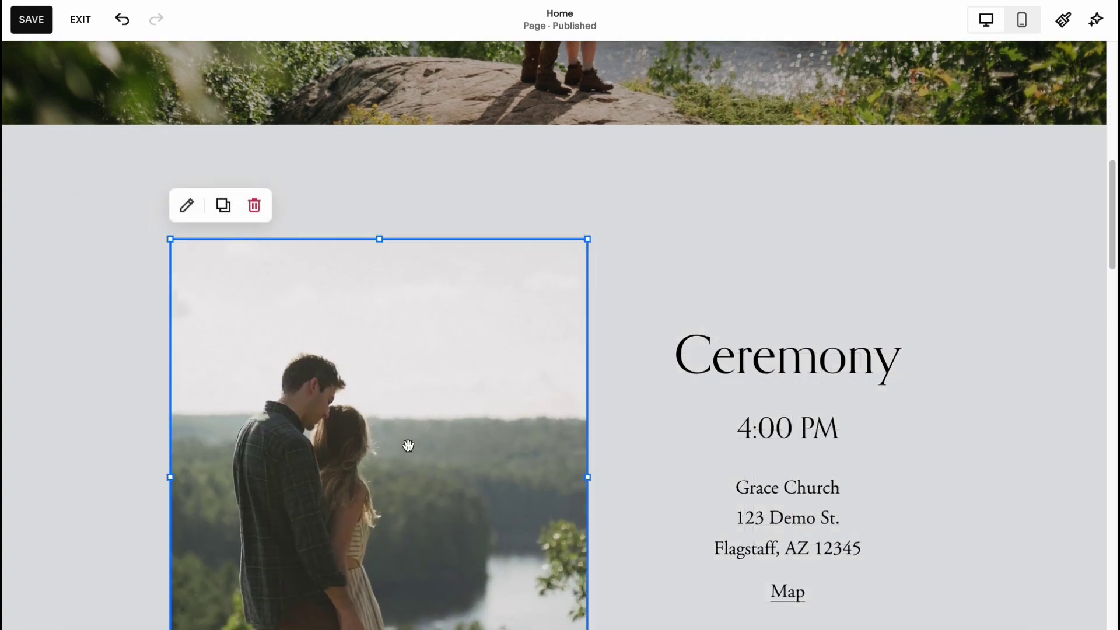
Step: In the phone layout, drag the couple photo to sit centred beneath the Ceremony heading
scroll(414, 431, down, 3)
drag(447, 380, 343, 335)
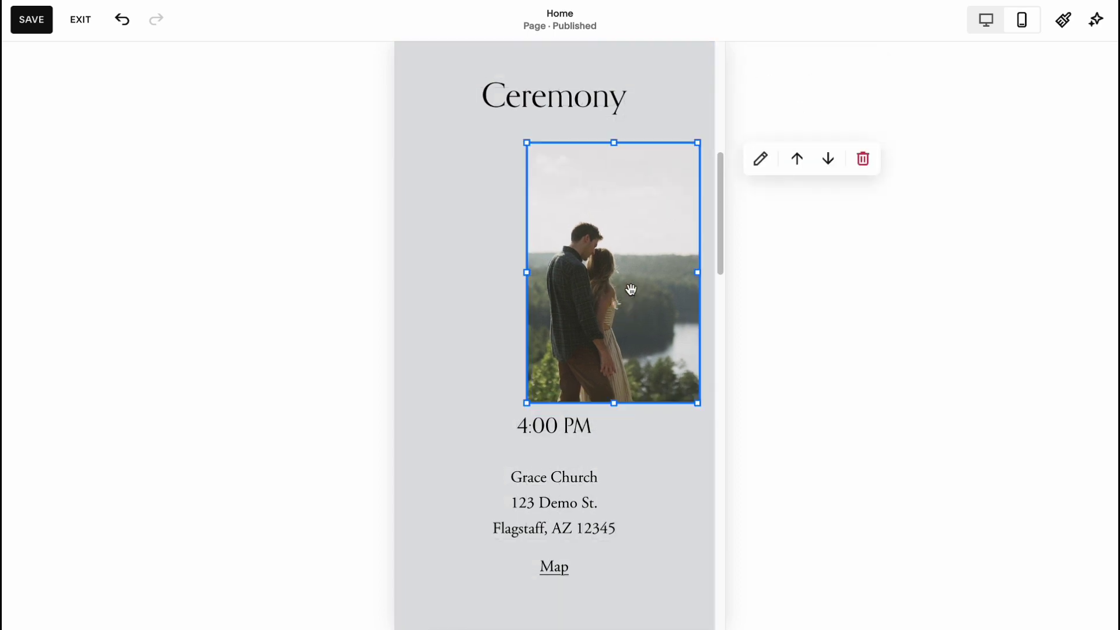
click(991, 26)
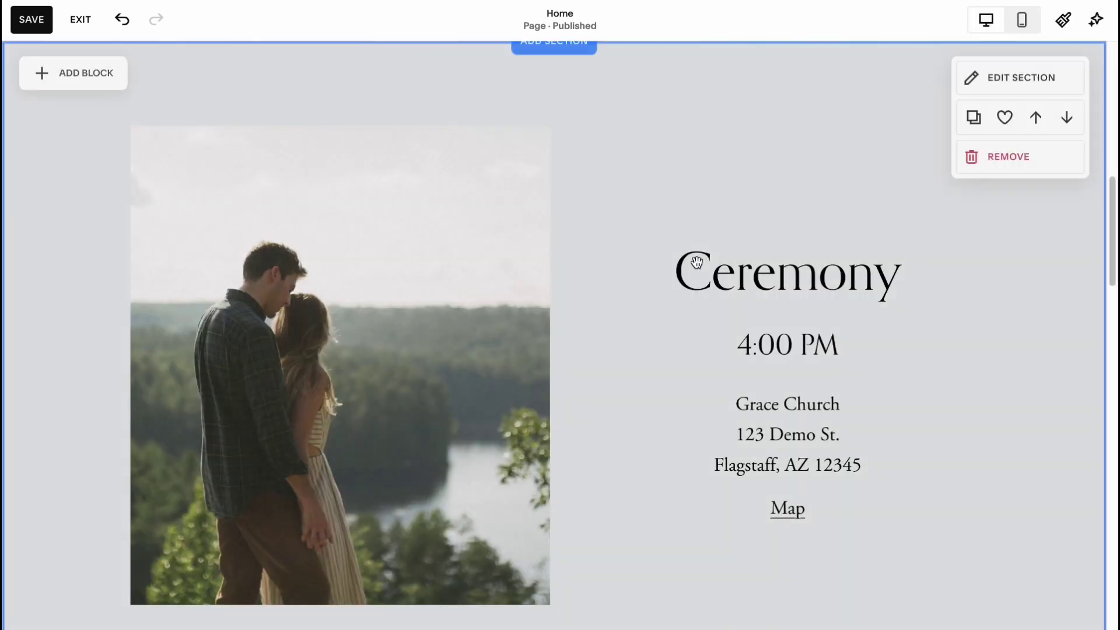
click(1022, 21)
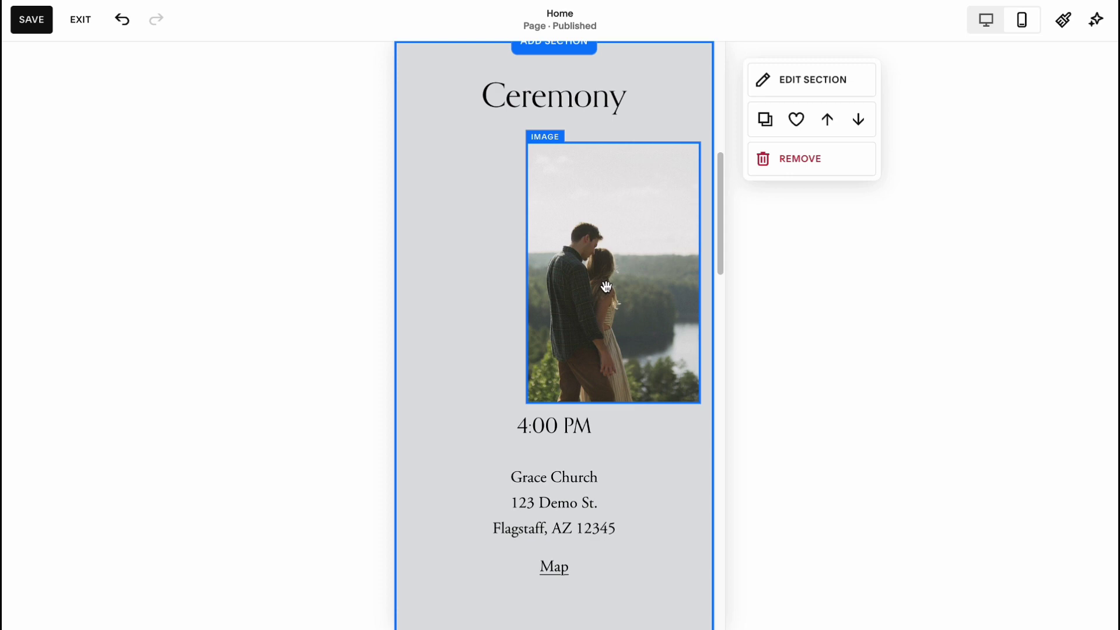
drag(619, 287, 553, 286)
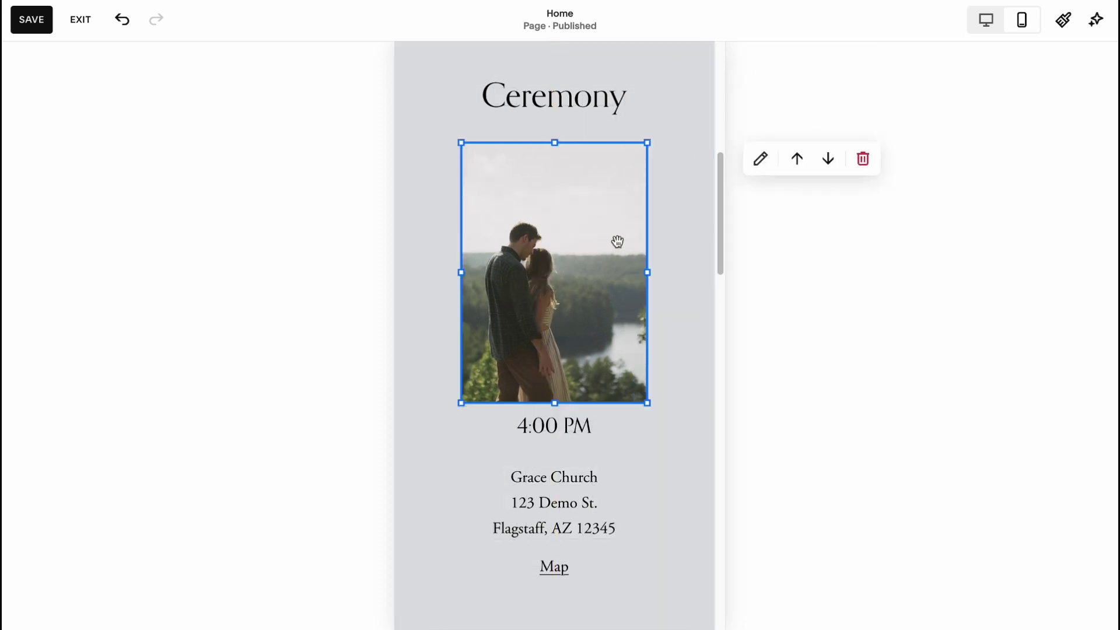
click(994, 29)
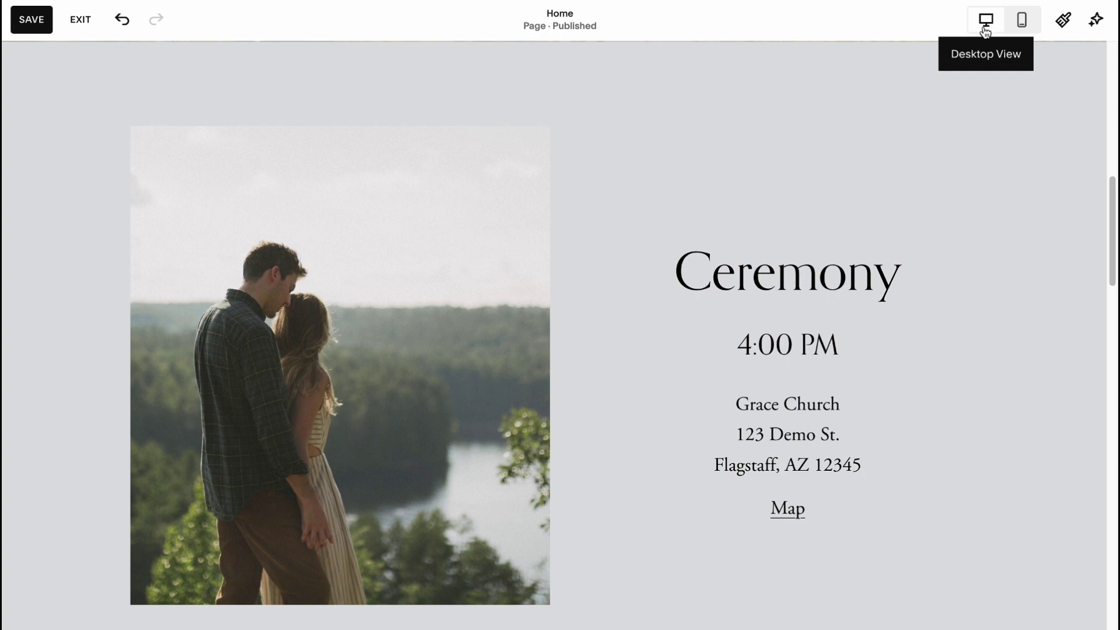
scroll(698, 292, up, 10)
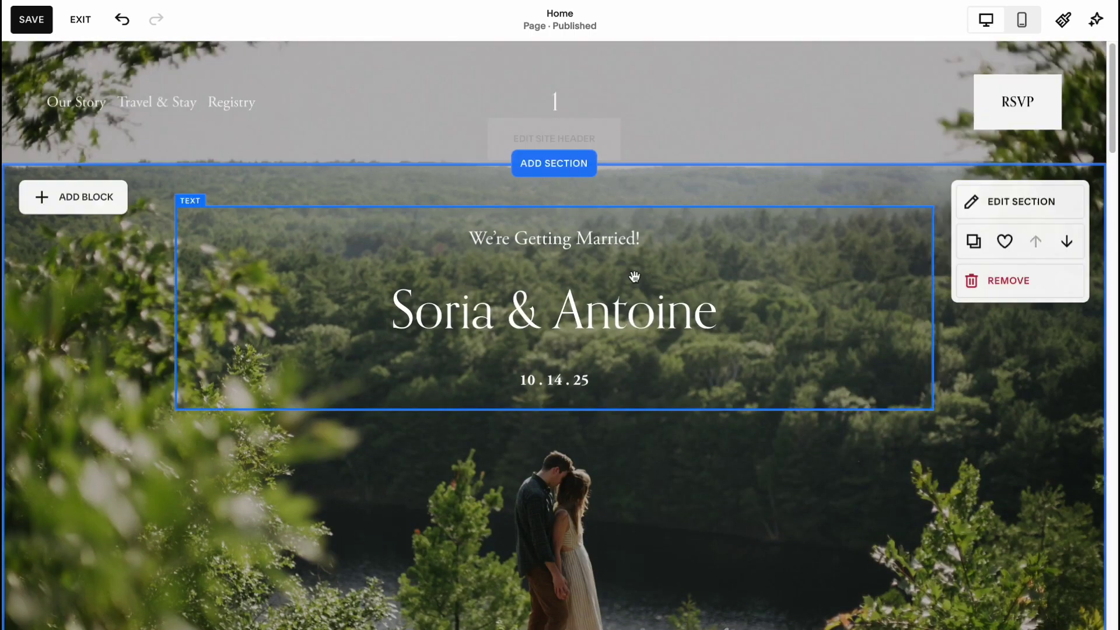
scroll(633, 278, down, 3)
Step: In the phone layout, select the Soria & Antoine hero text block as a whole
click(1030, 30)
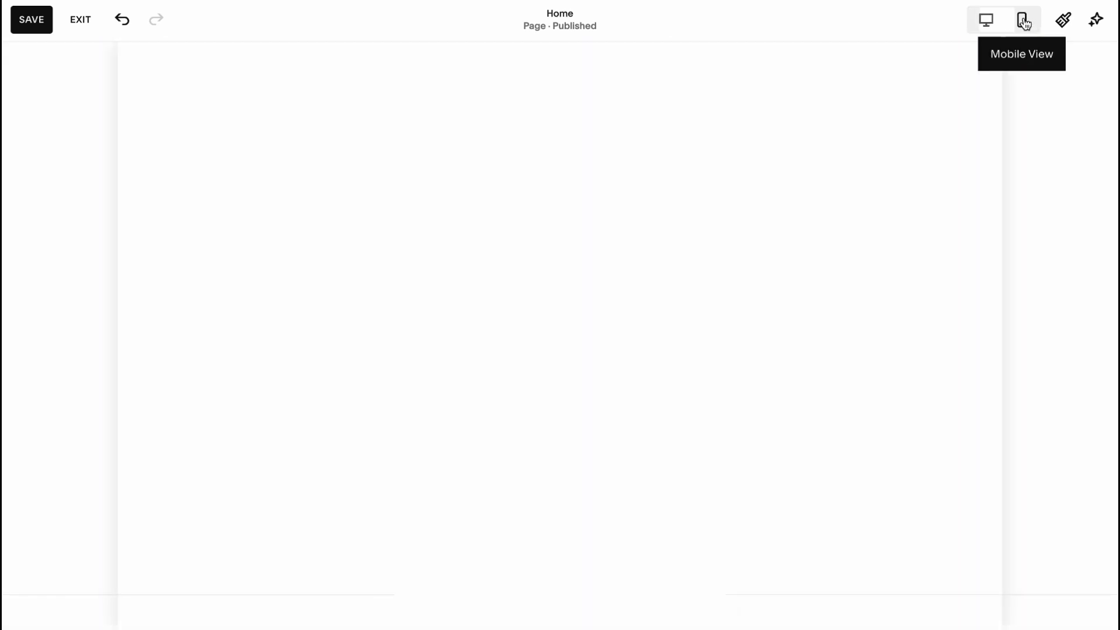
scroll(553, 229, up, 1)
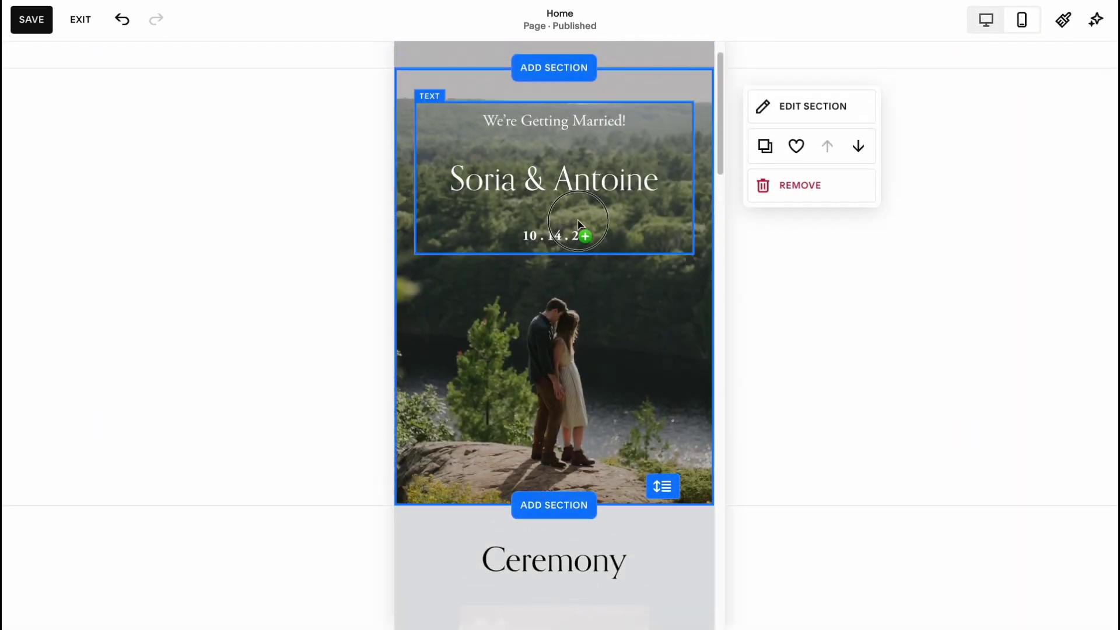
click(580, 224)
click(579, 205)
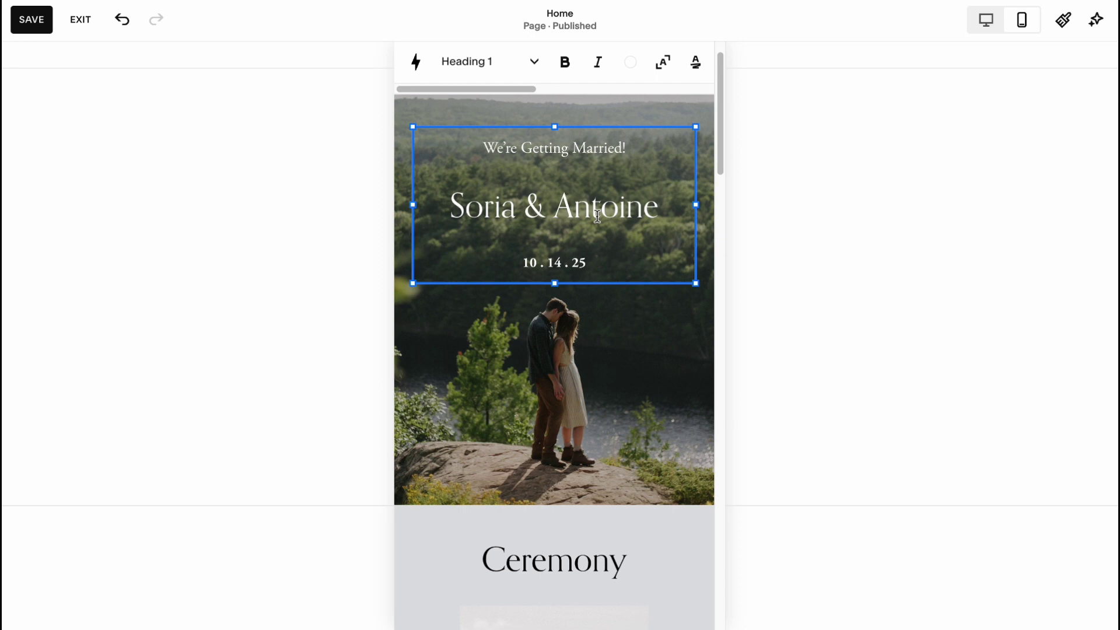
key(Escape)
click(573, 201)
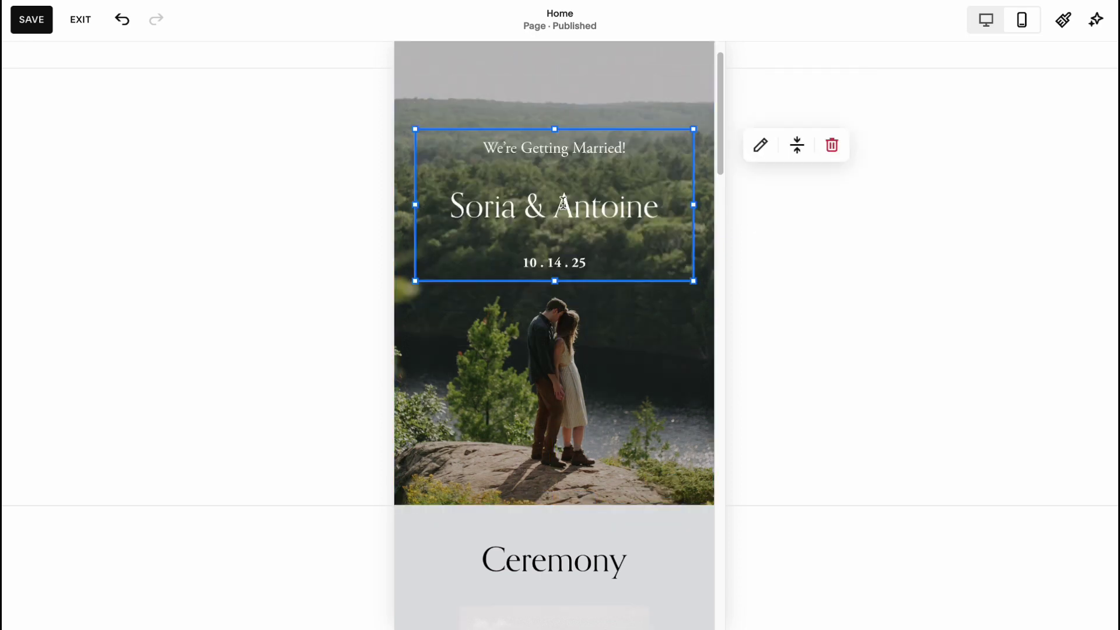
click(793, 211)
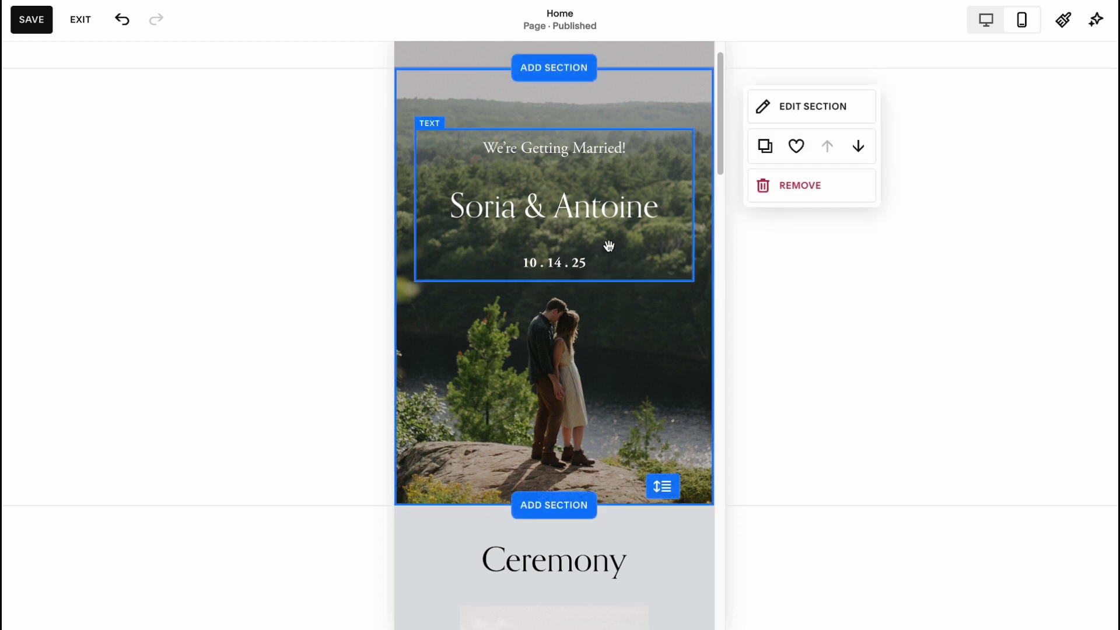
Step: Drag the hero text block down over the couple and back to the photo's top, then view desktop
drag(565, 261, 560, 405)
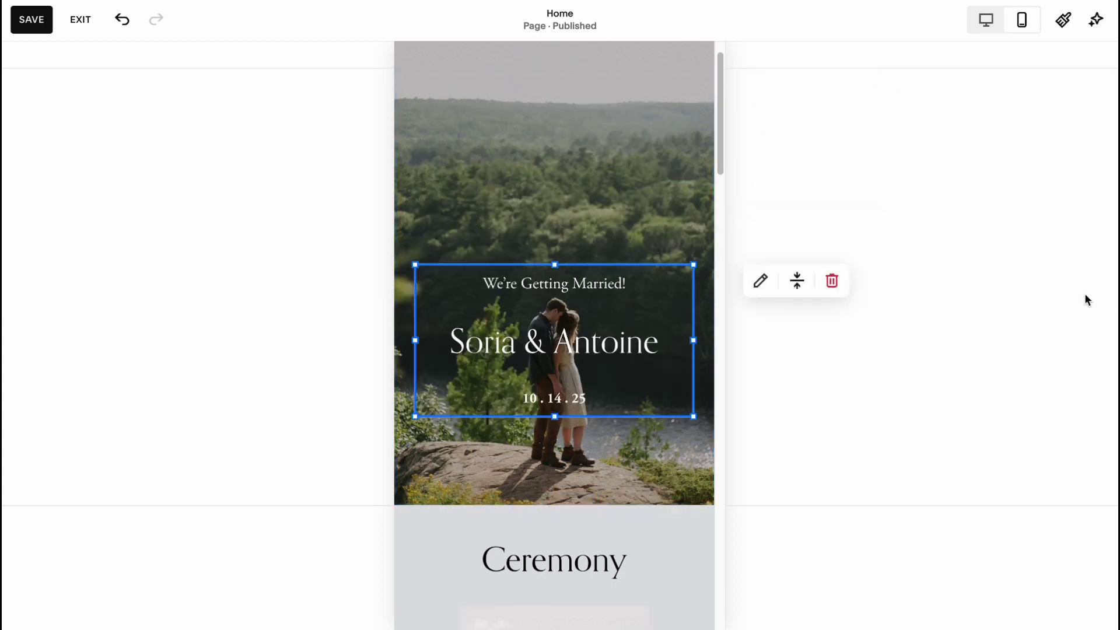
click(832, 400)
drag(601, 358, 608, 198)
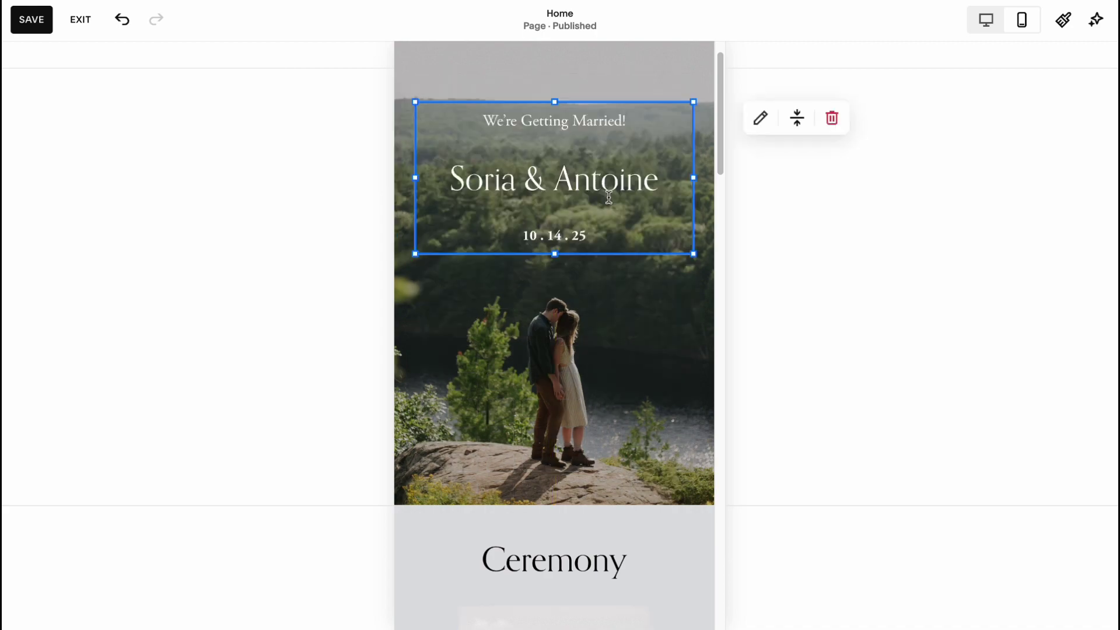
click(986, 21)
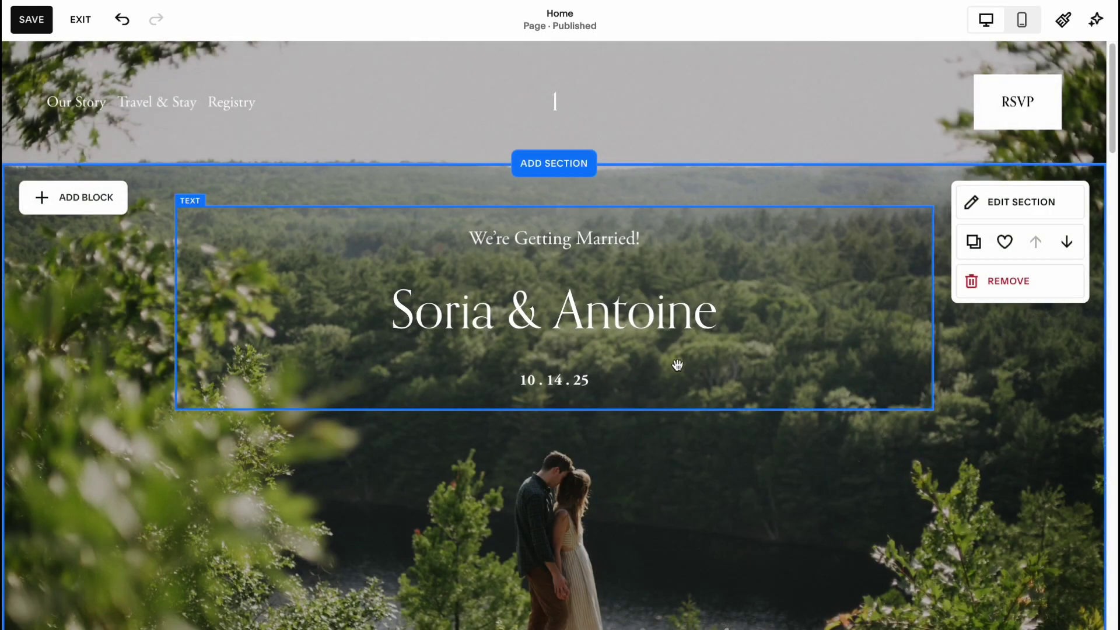
Step: On mobile, move the hero text lower right over the couple, then back to the top
scroll(676, 364, down, 2)
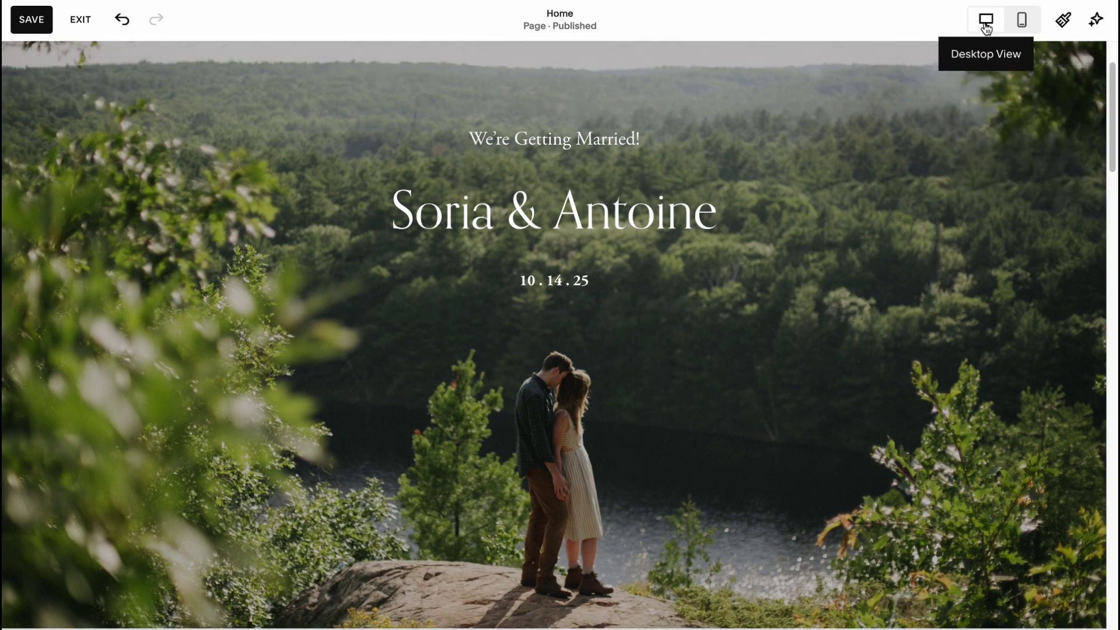
click(986, 23)
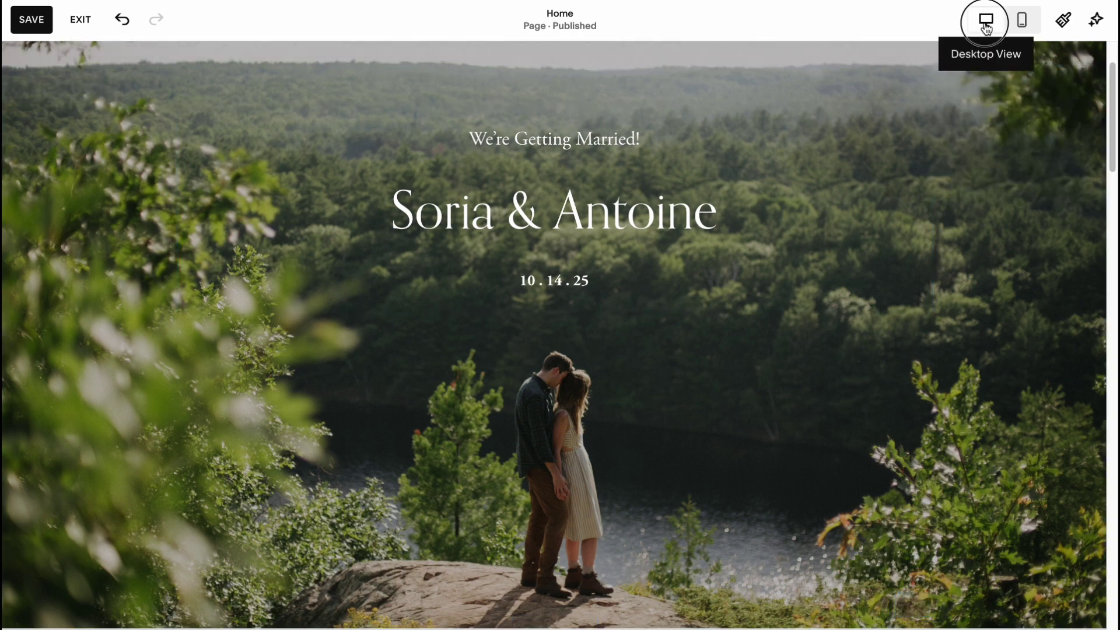
click(1021, 23)
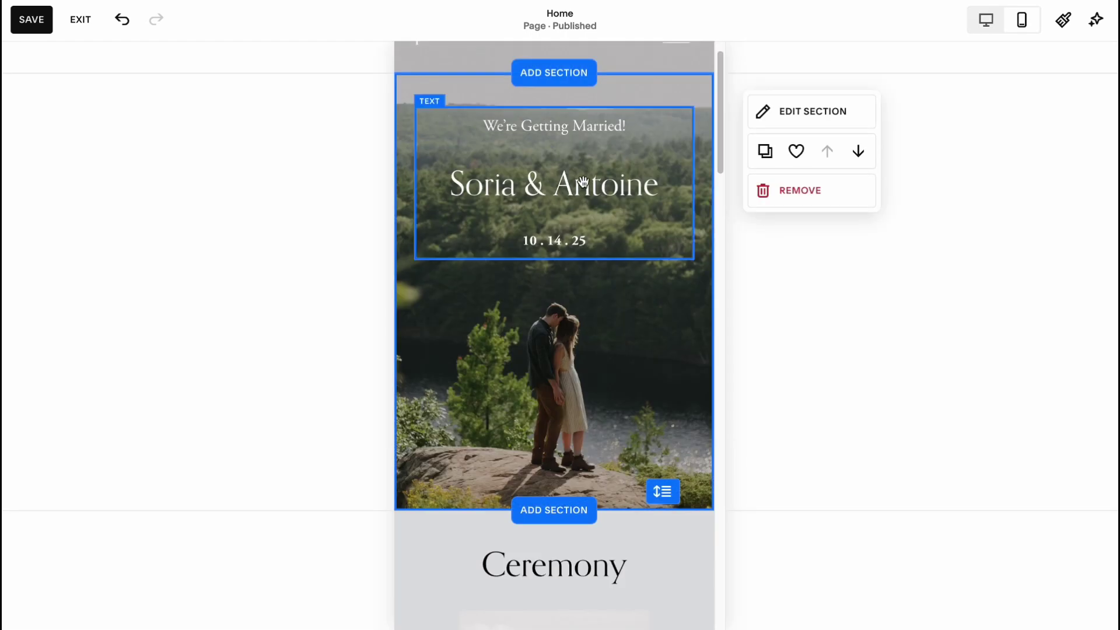
drag(584, 205, 617, 351)
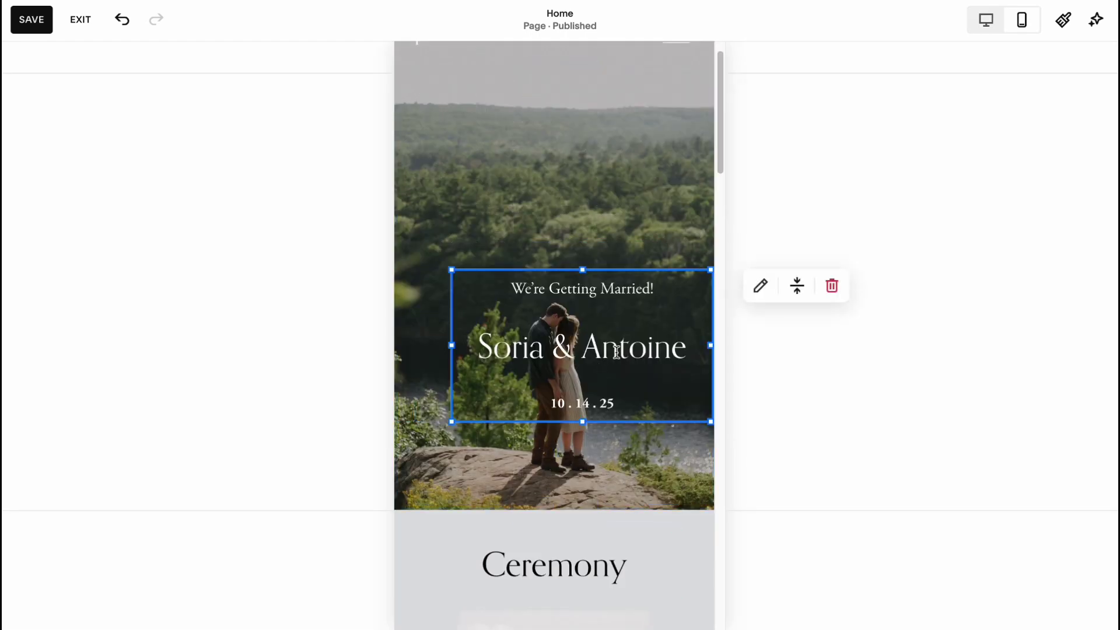
click(995, 24)
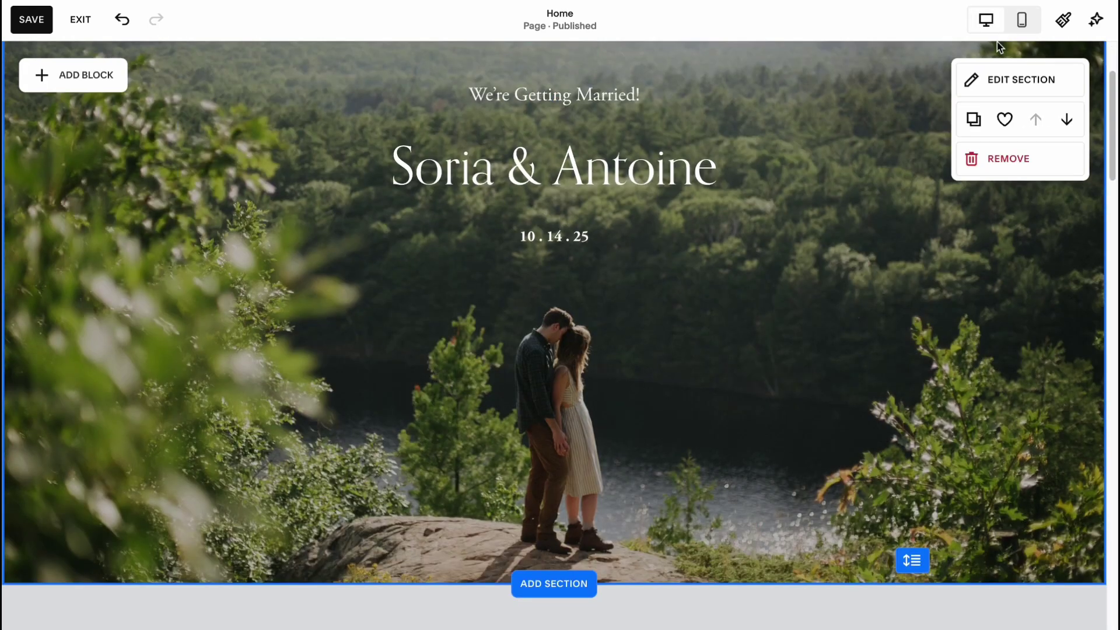
click(1022, 19)
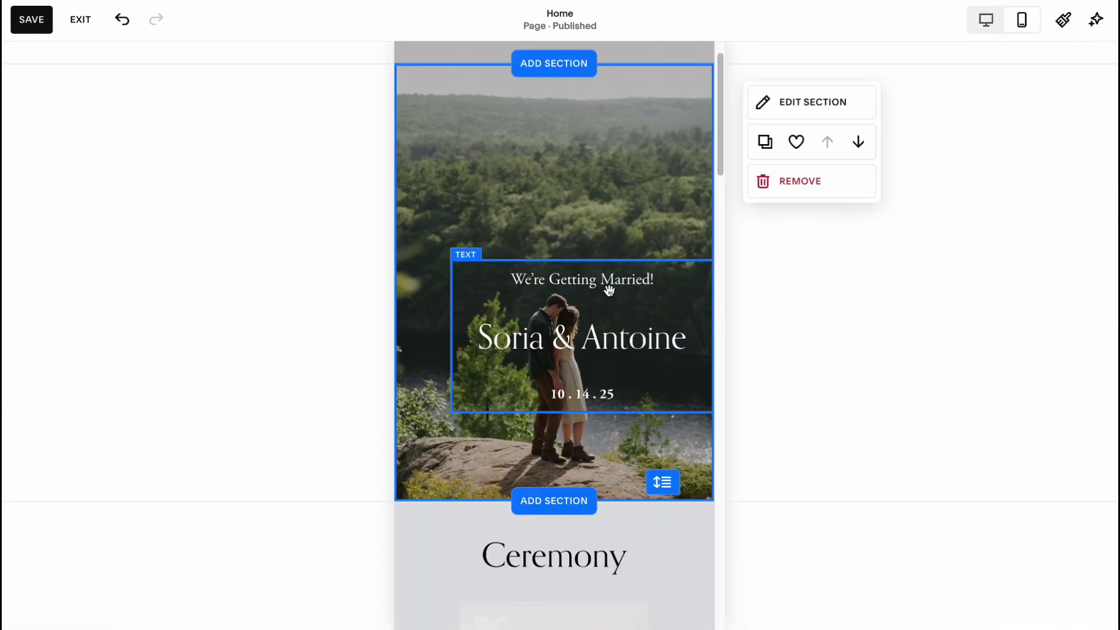
drag(609, 290, 570, 167)
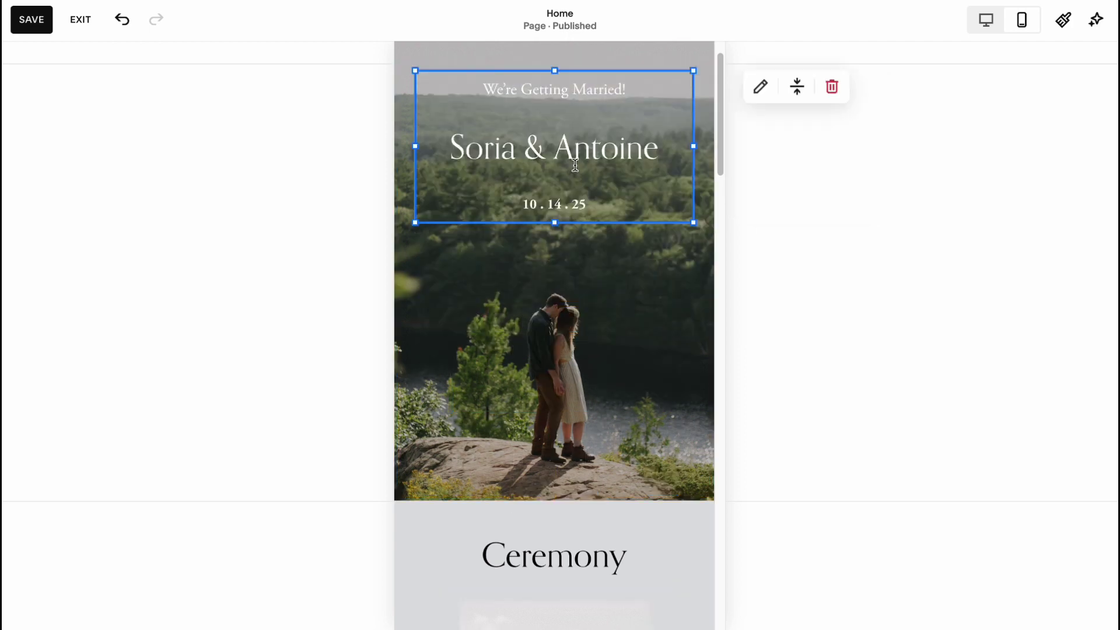
click(786, 283)
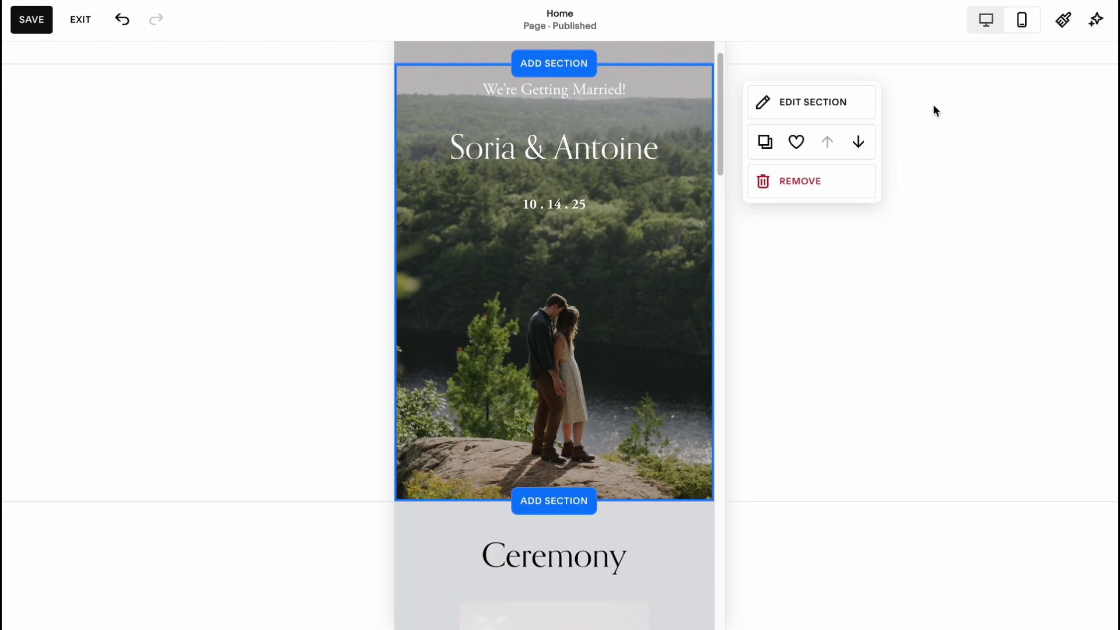
Step: Compare the Home page in the desktop layout, then return to the mobile preview
click(987, 20)
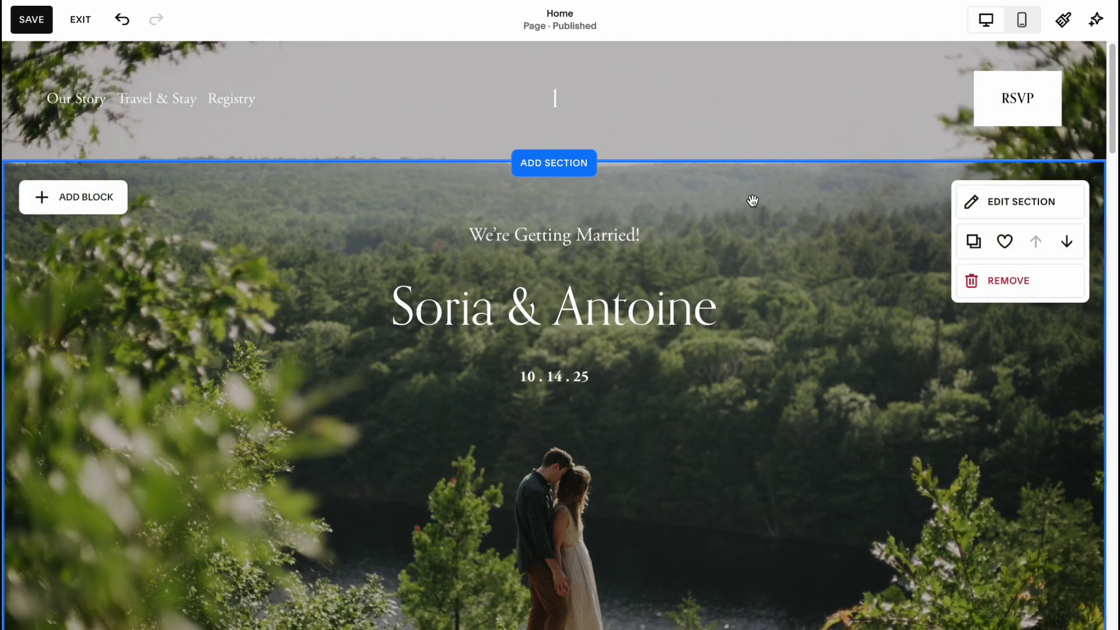
scroll(753, 201, down, 15)
scroll(749, 200, down, 8)
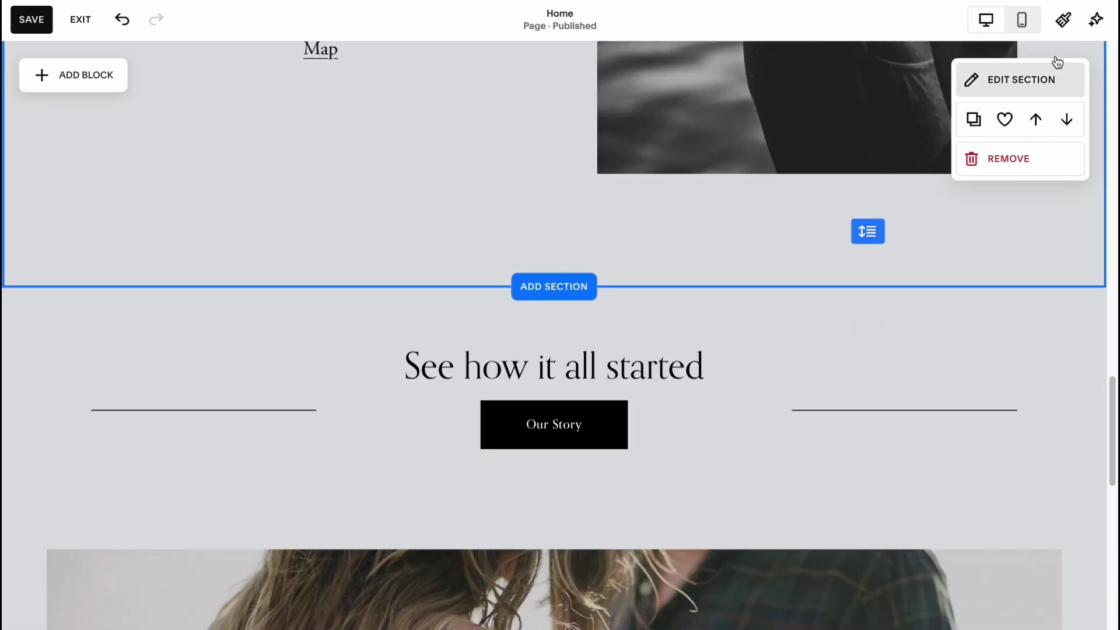
click(1022, 20)
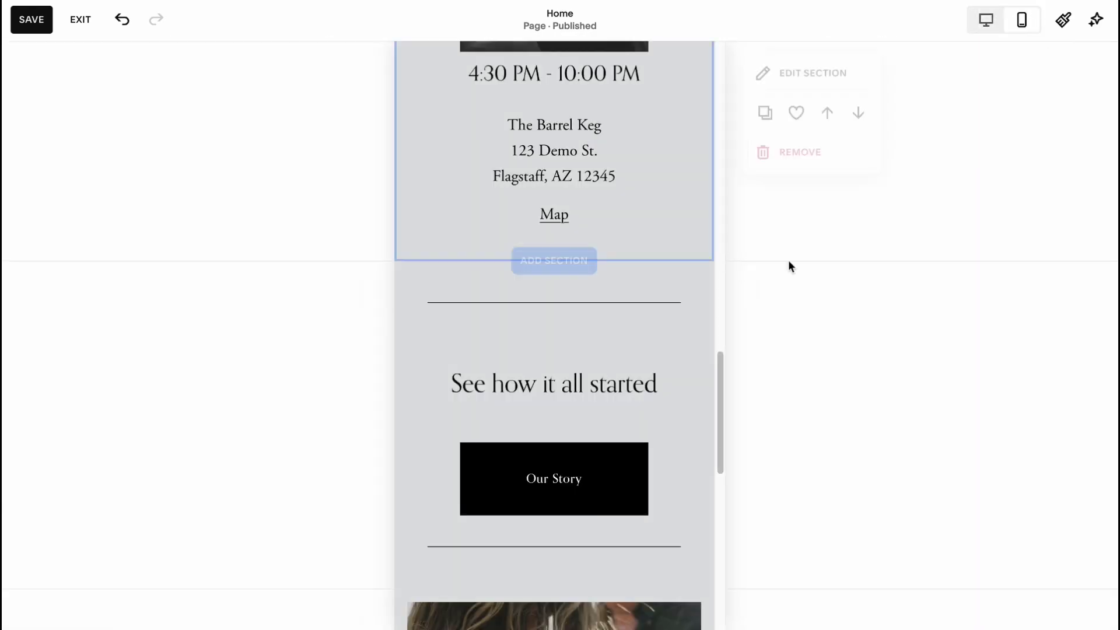
scroll(758, 257, down, 10)
scroll(653, 328, up, 15)
scroll(652, 334, up, 12)
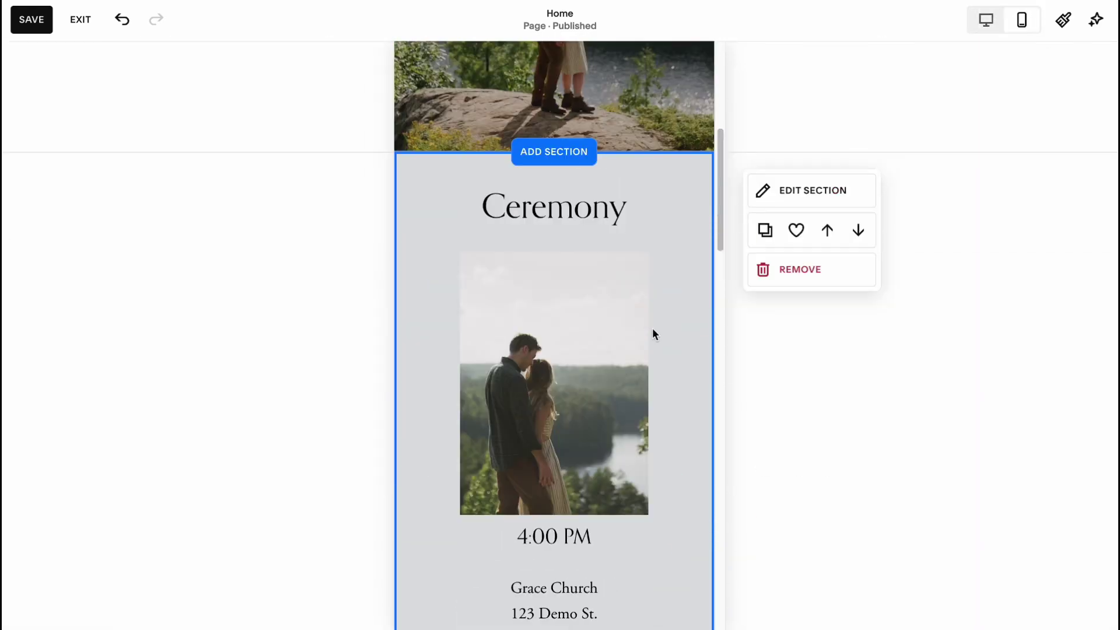
Step: Apply the cream-and-yellow palette preset with accent #FBE19F, turning the RSVP button yellow
click(1063, 23)
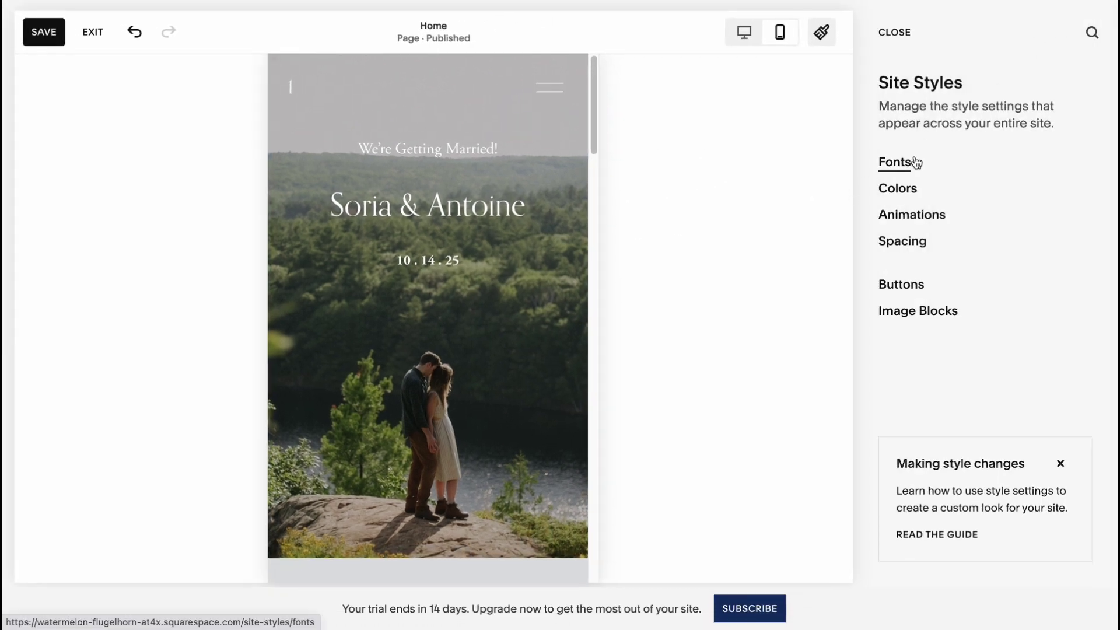
click(909, 187)
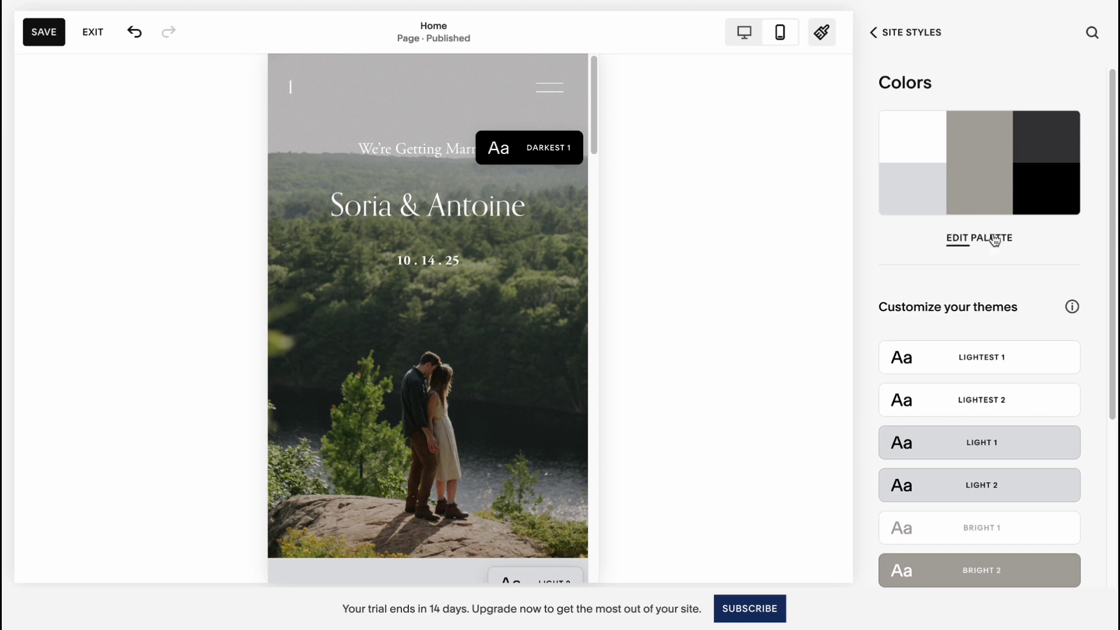
click(995, 239)
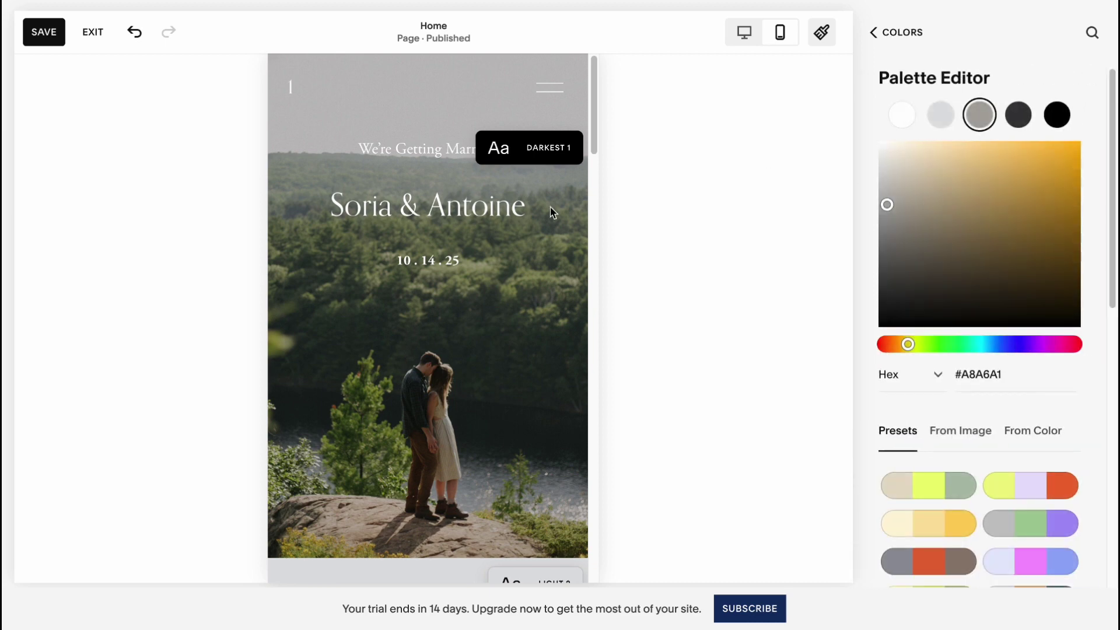
click(963, 525)
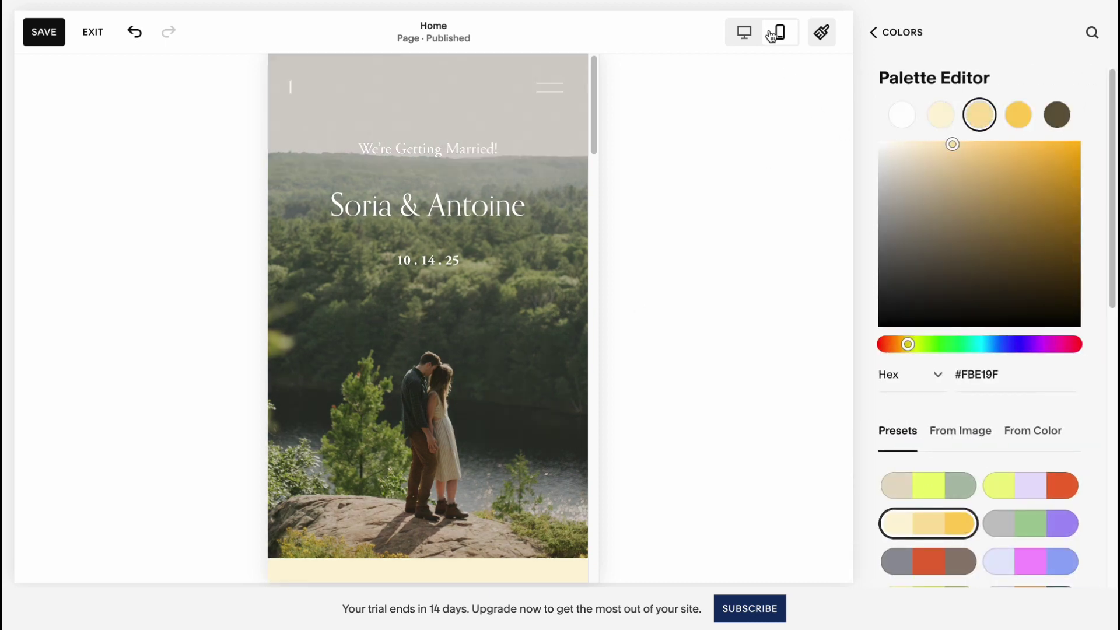
click(745, 32)
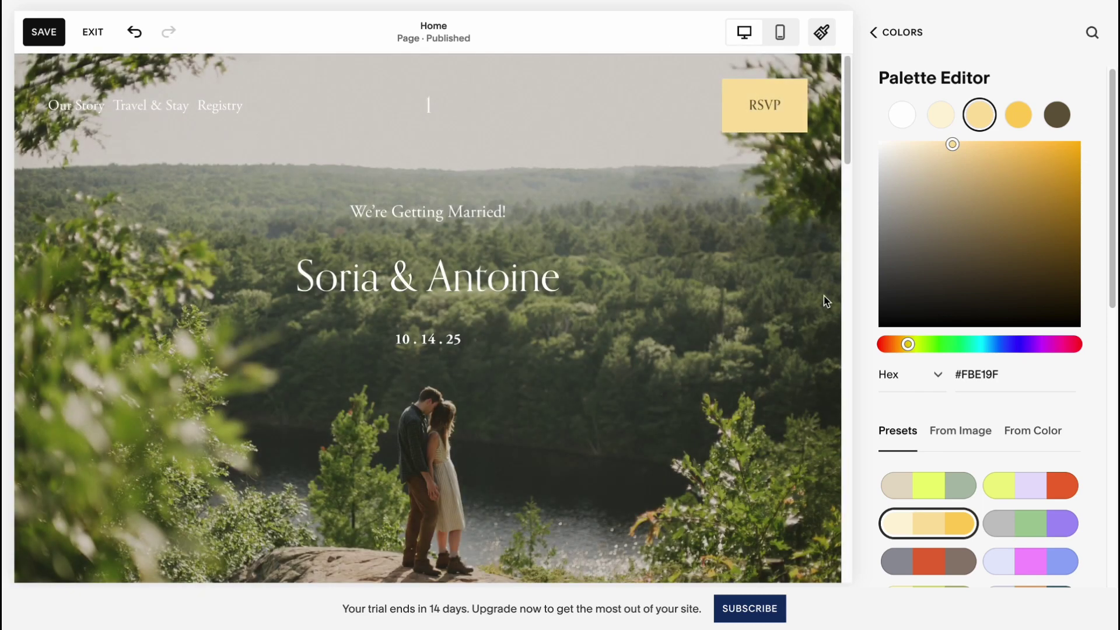
click(896, 32)
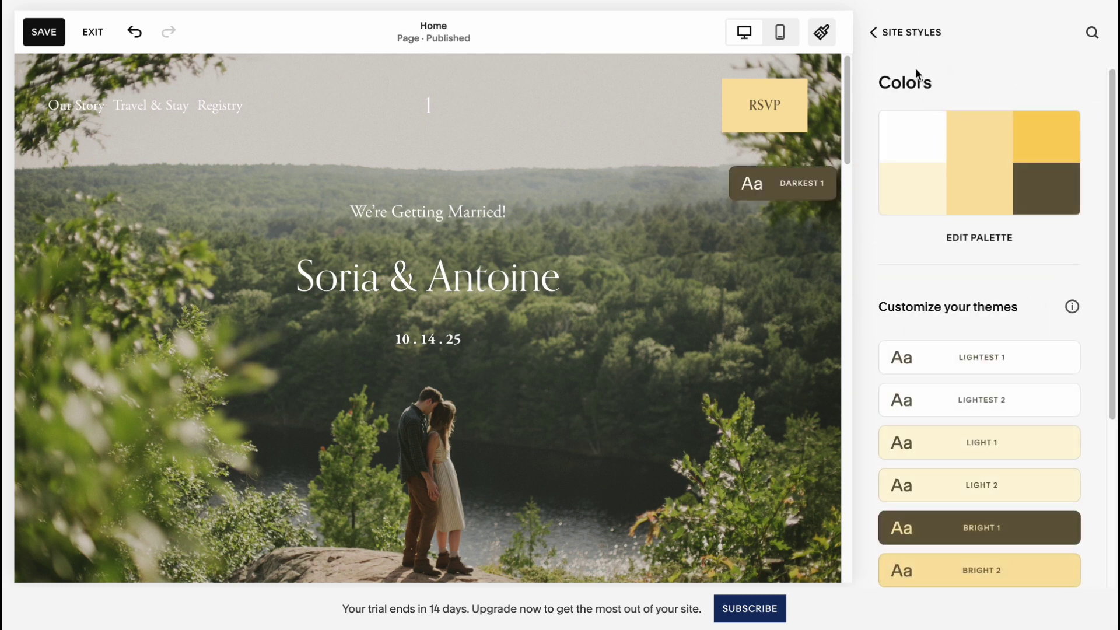
Step: Apply the Birch Std font pack to the site
click(883, 31)
click(907, 173)
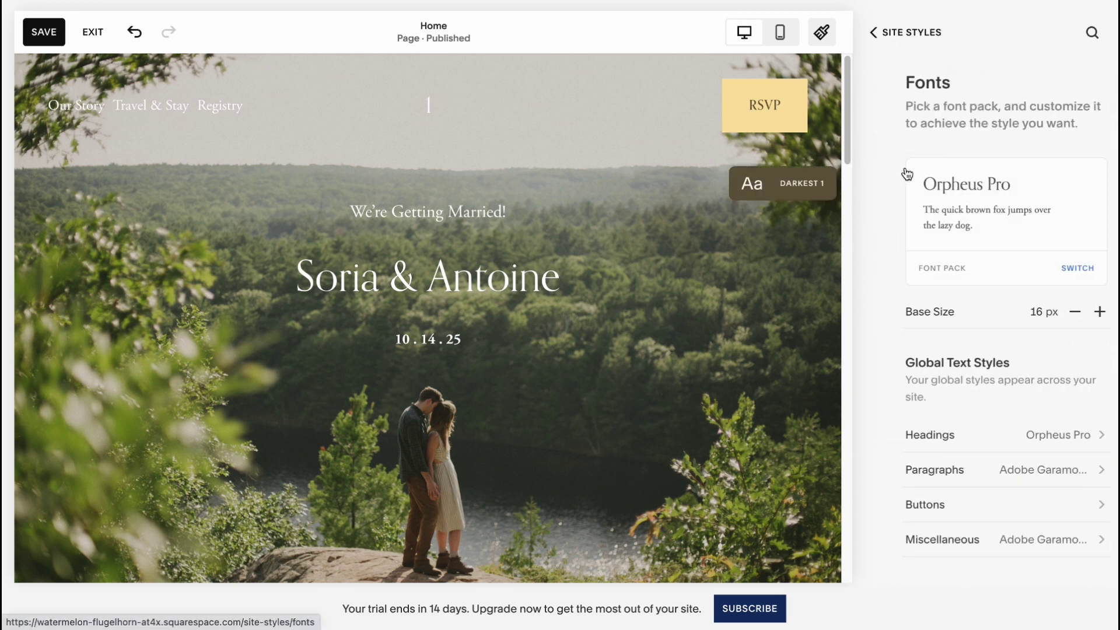
click(1053, 273)
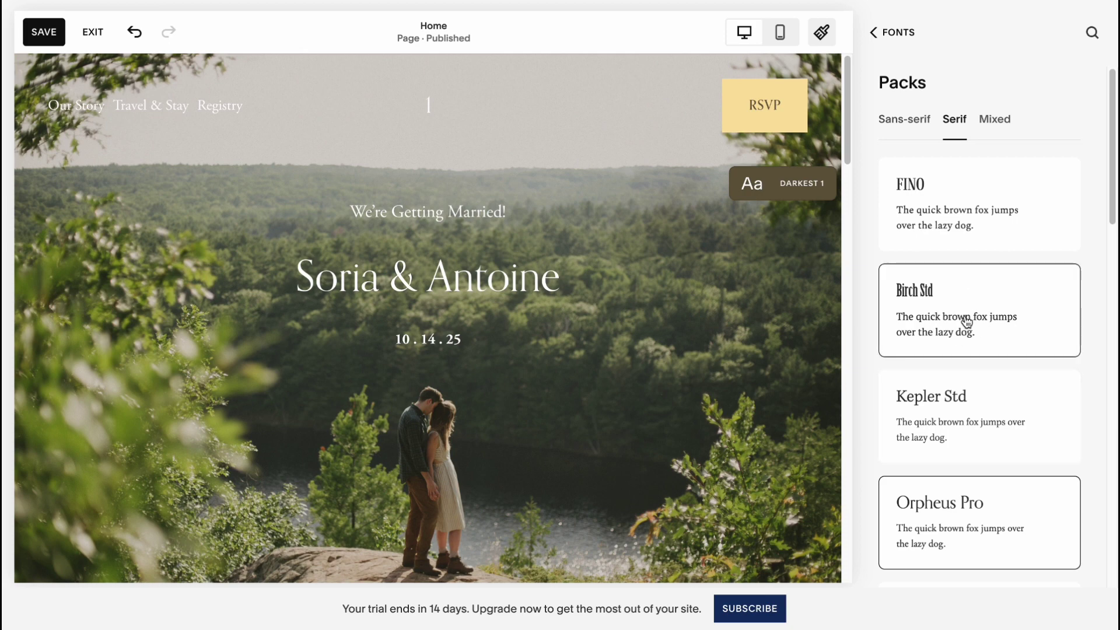
click(966, 322)
click(891, 35)
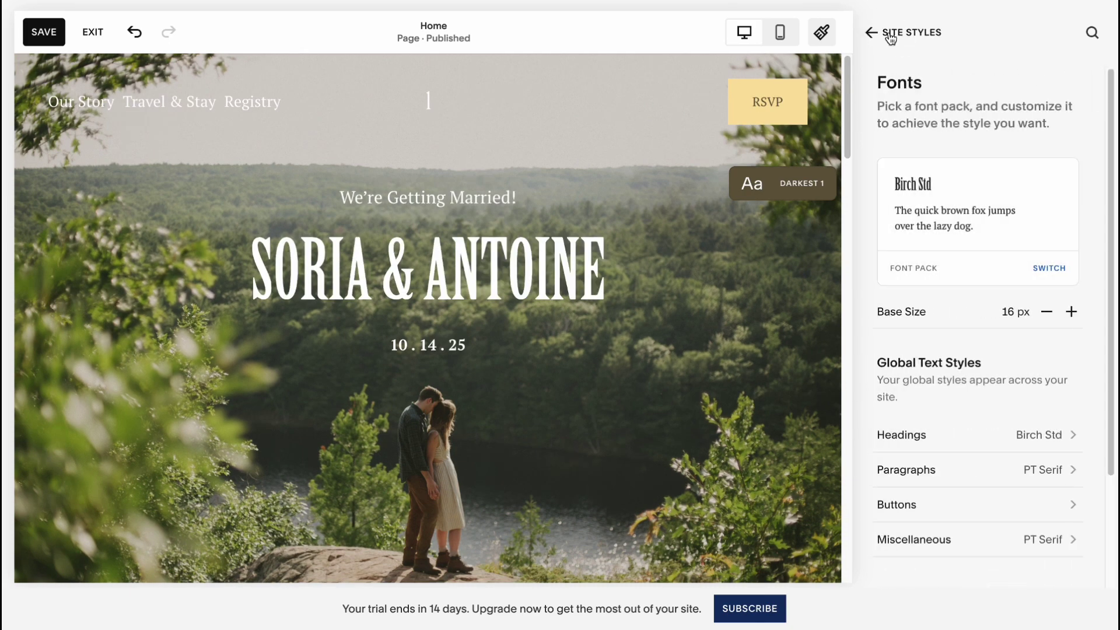
click(902, 35)
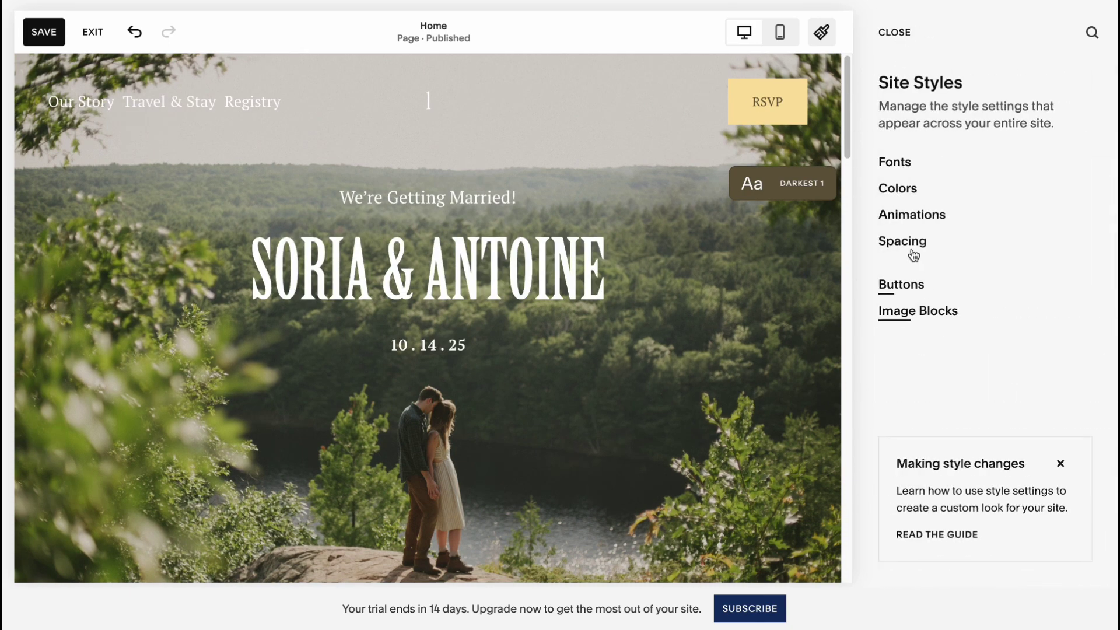
Step: Set the site animation to Fade and check the result in the mobile preview
click(909, 216)
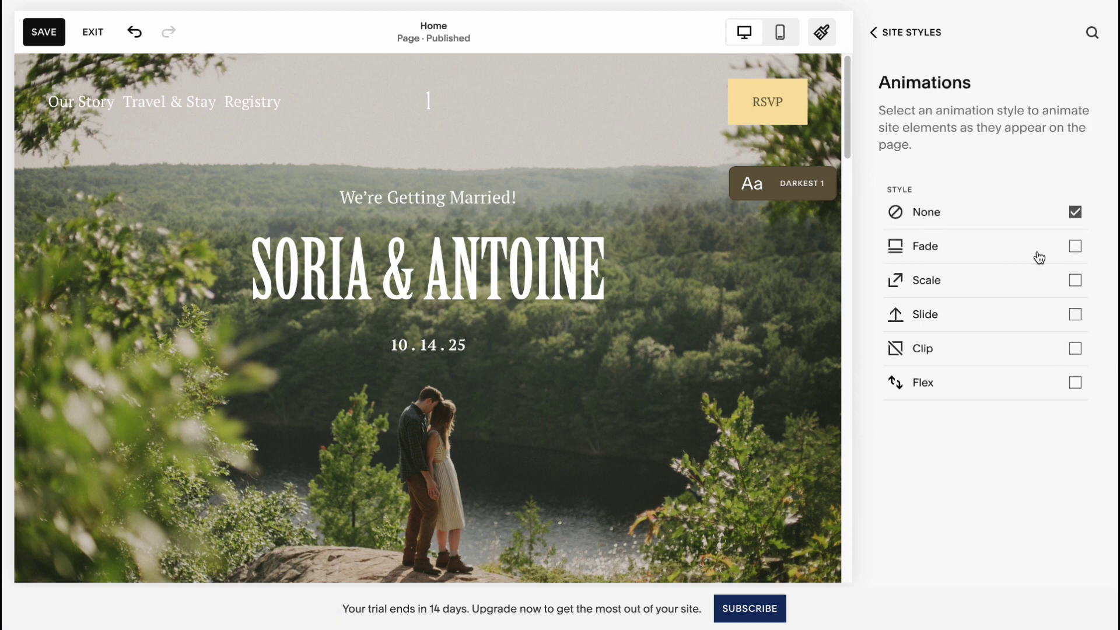
click(1062, 252)
click(873, 32)
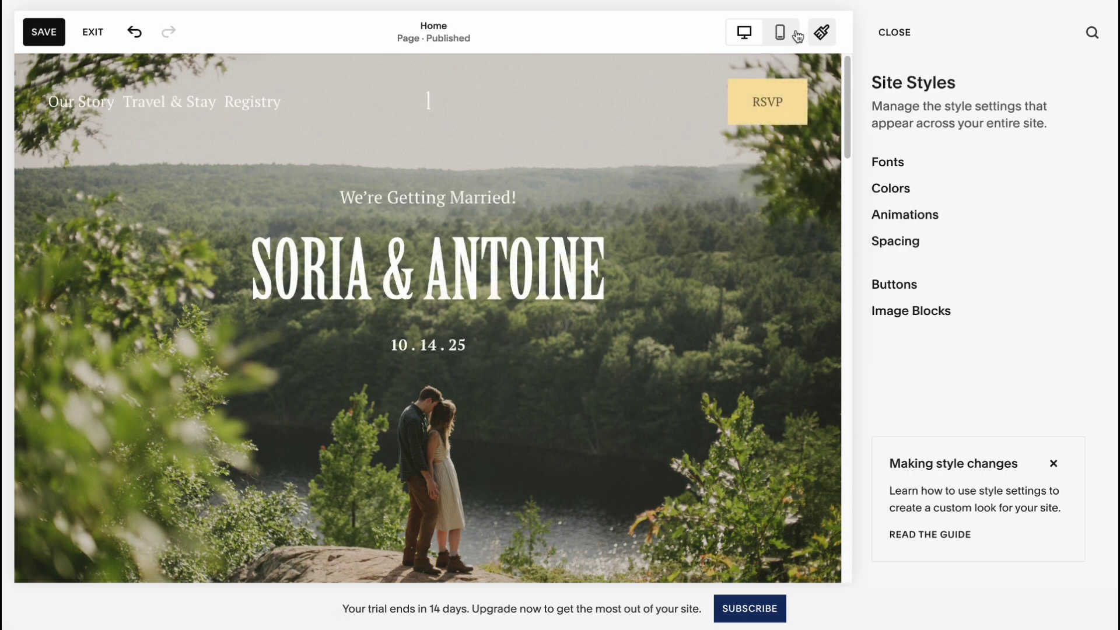
click(780, 34)
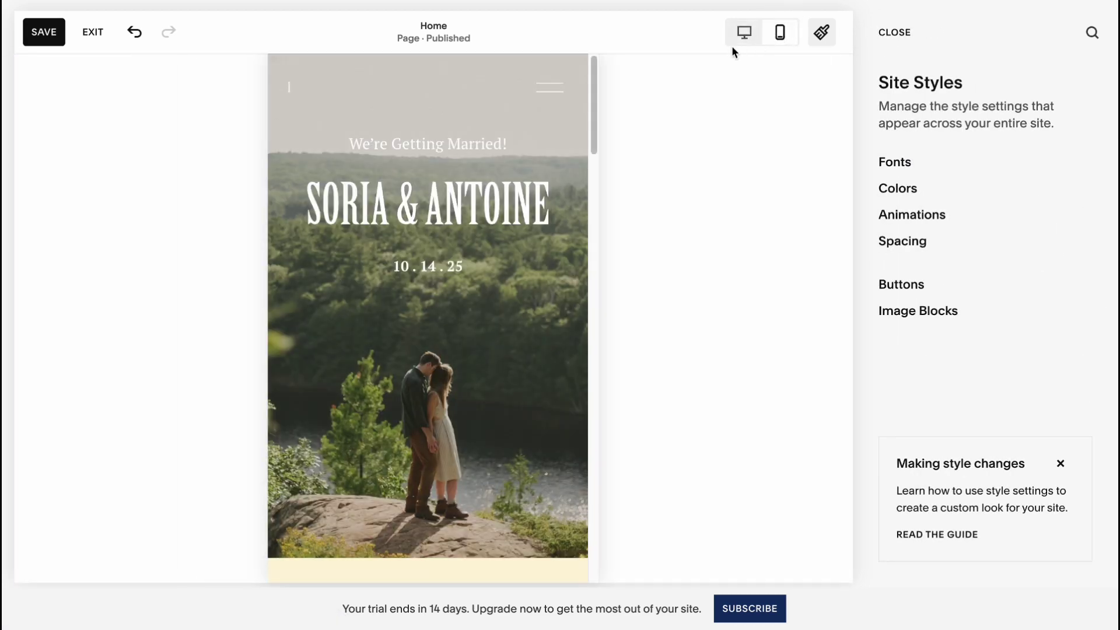
click(912, 215)
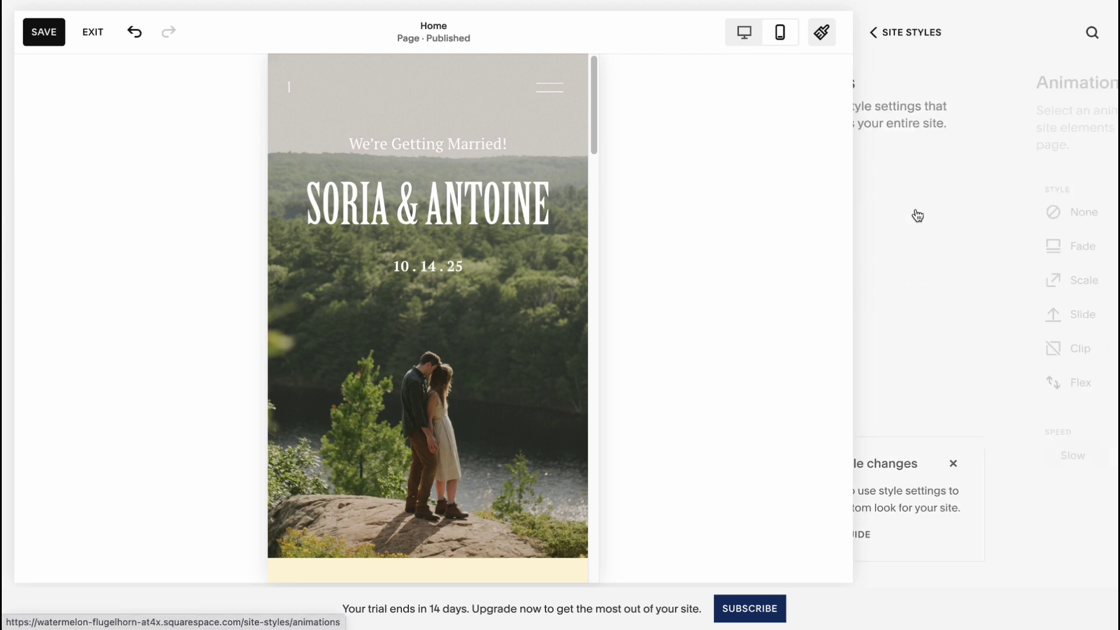
click(873, 33)
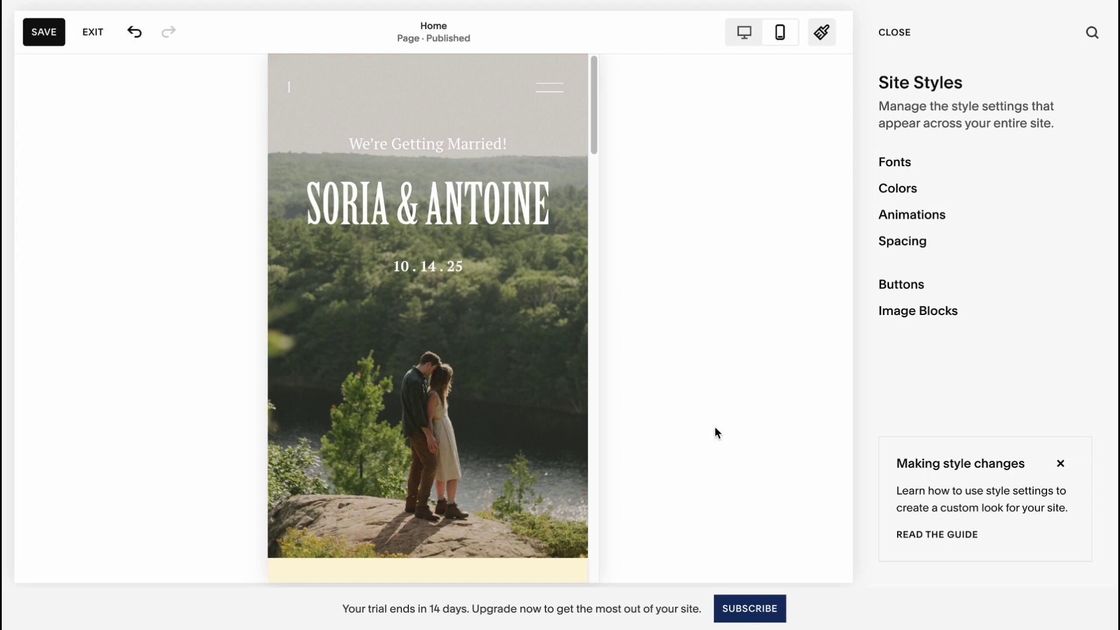
scroll(710, 425, down, 8)
scroll(708, 419, down, 10)
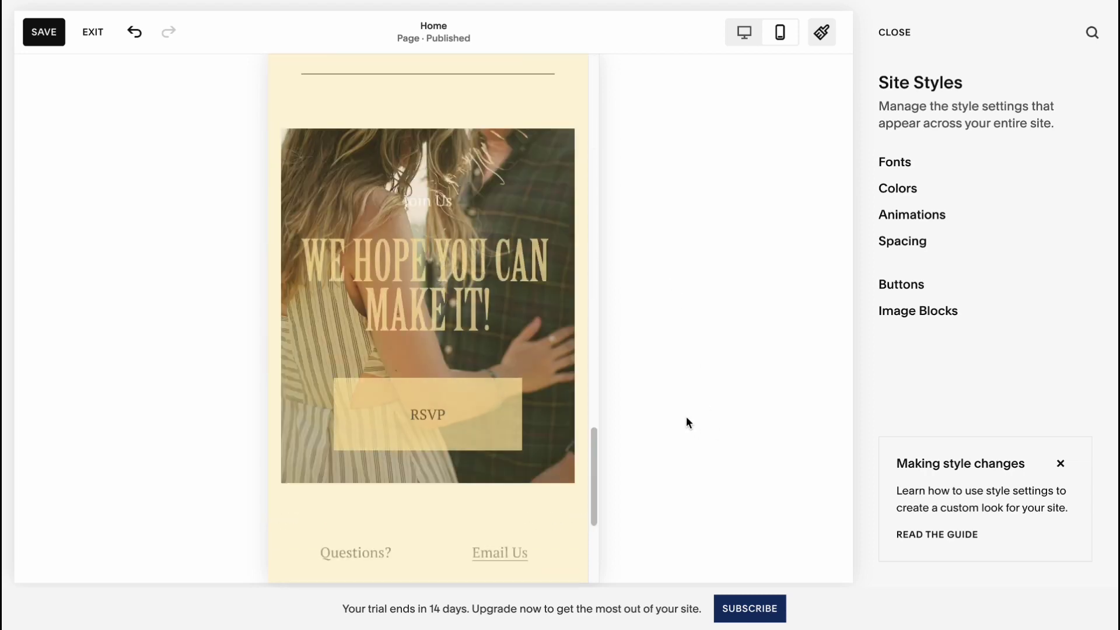
scroll(683, 418, down, 5)
scroll(700, 418, up, 20)
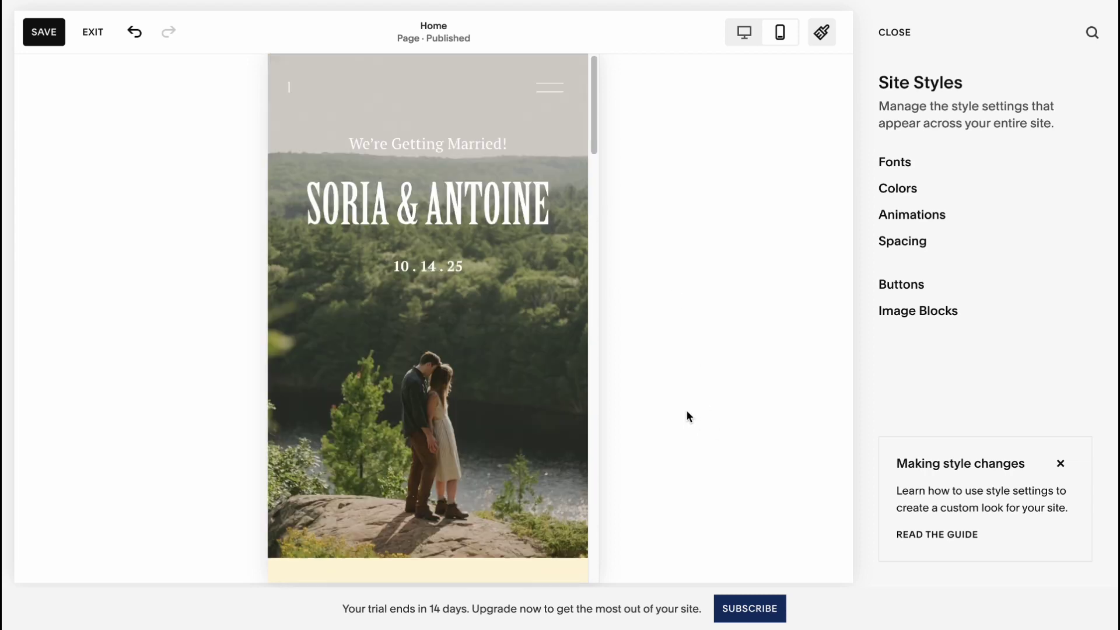
Step: Save the style changes, exit the editor, and preview the wedding home page at desktop width
click(45, 35)
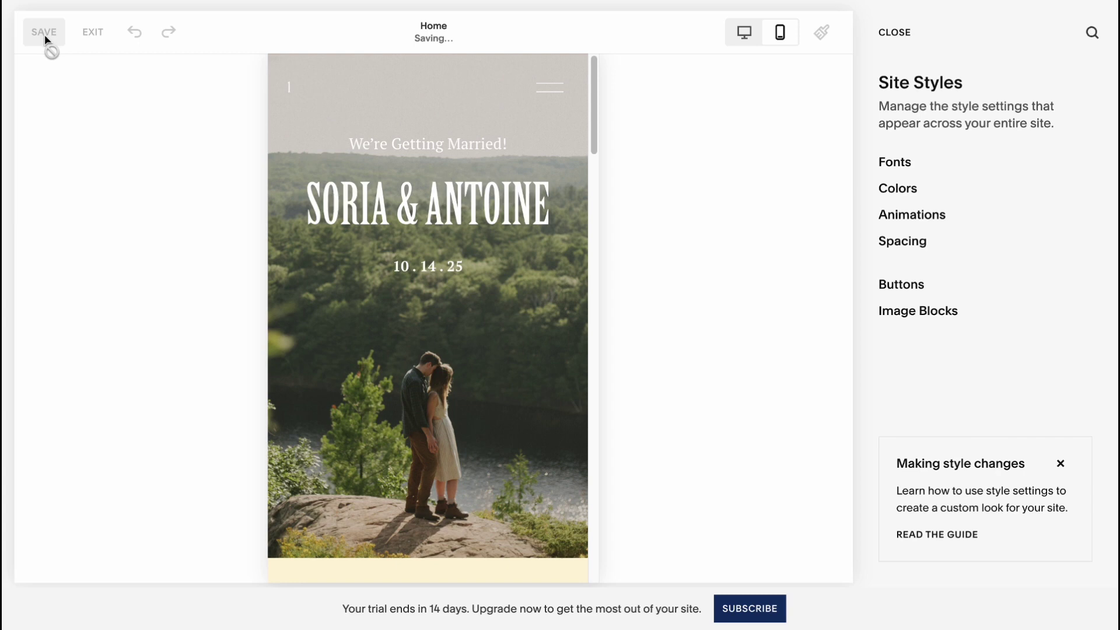
click(92, 36)
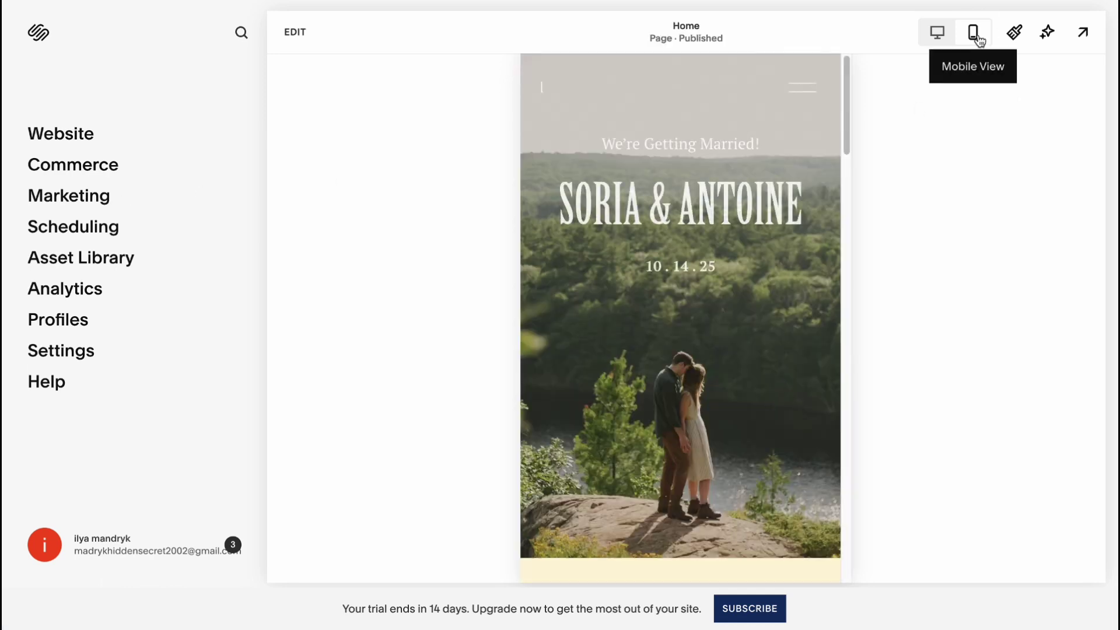
click(935, 38)
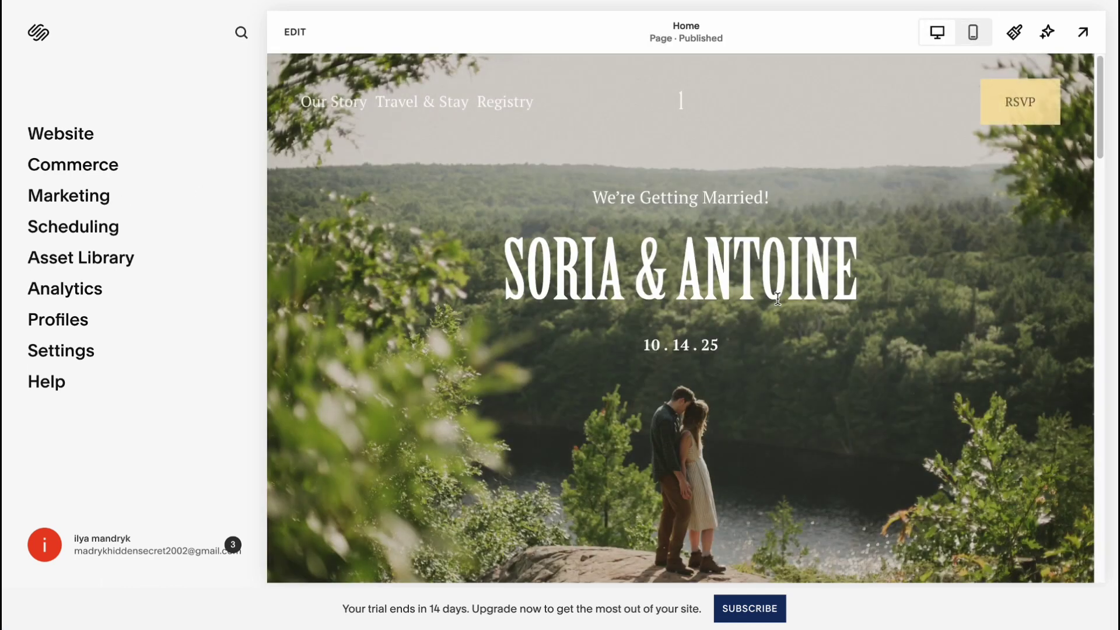
scroll(778, 301, down, 10)
scroll(685, 365, up, 10)
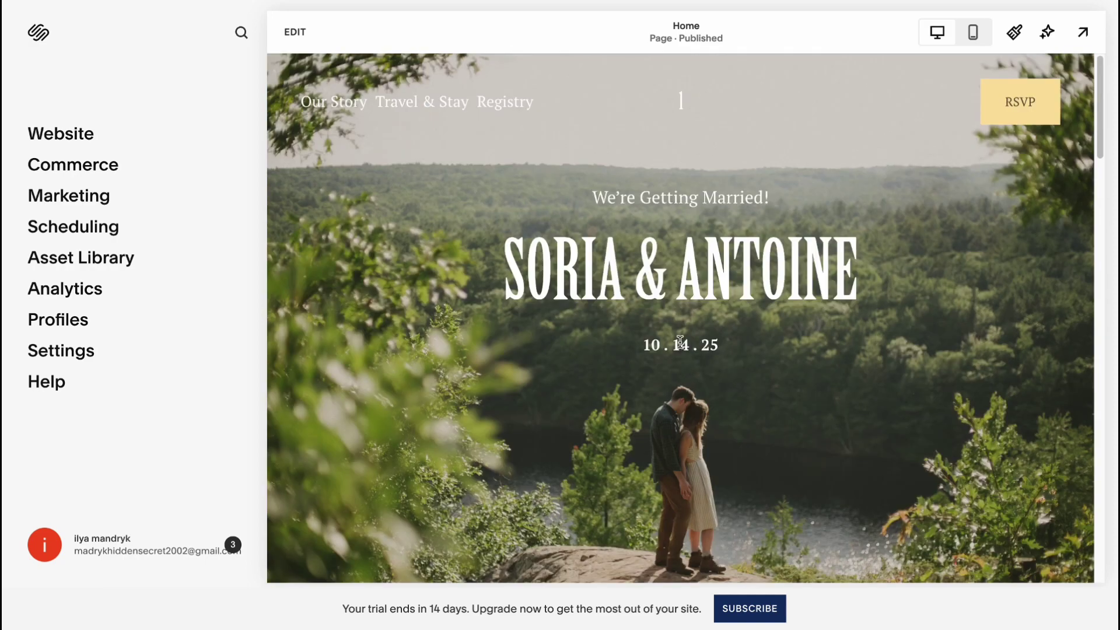
Step: Replace %s in Marketing > SEO Appearance's title format with 'Getting Married', save, and return to Settings
click(88, 203)
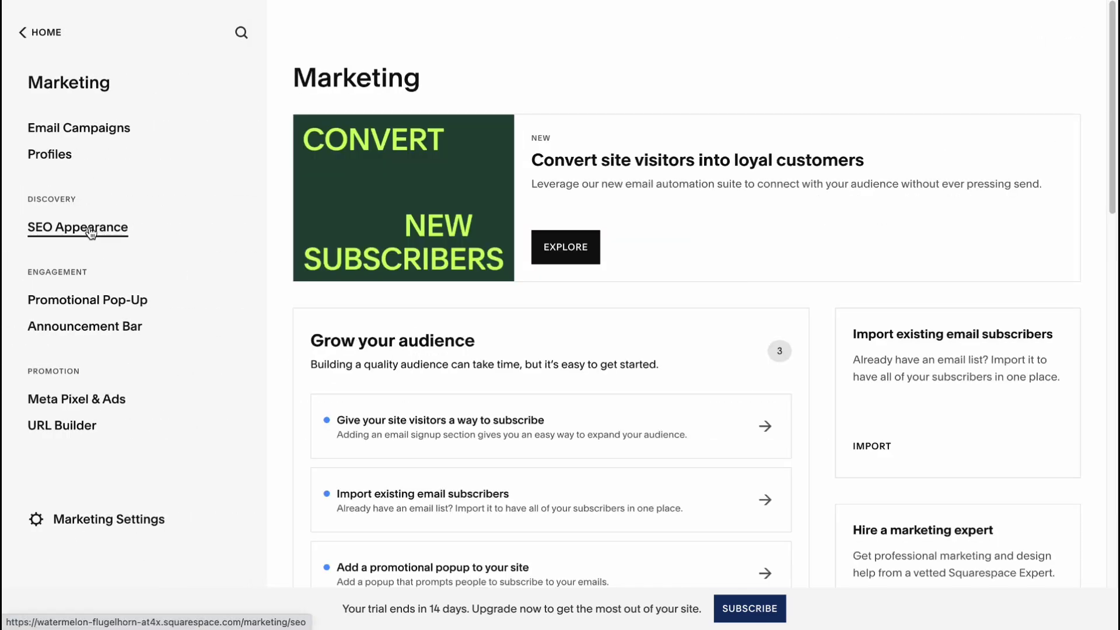
click(90, 231)
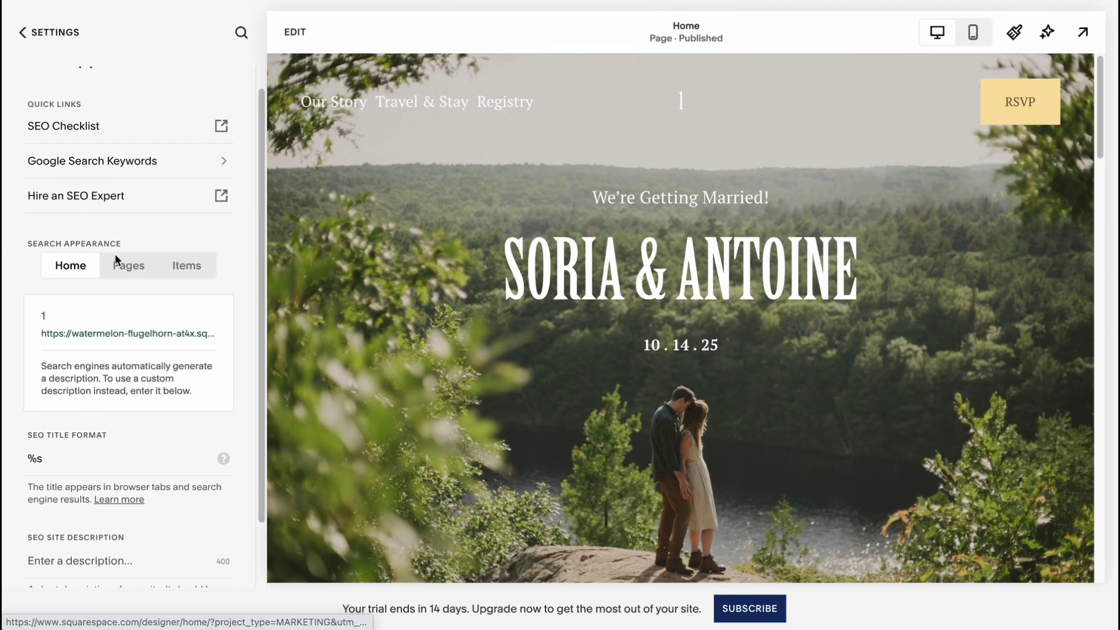
scroll(117, 260, down, 1)
triple_click(76, 385)
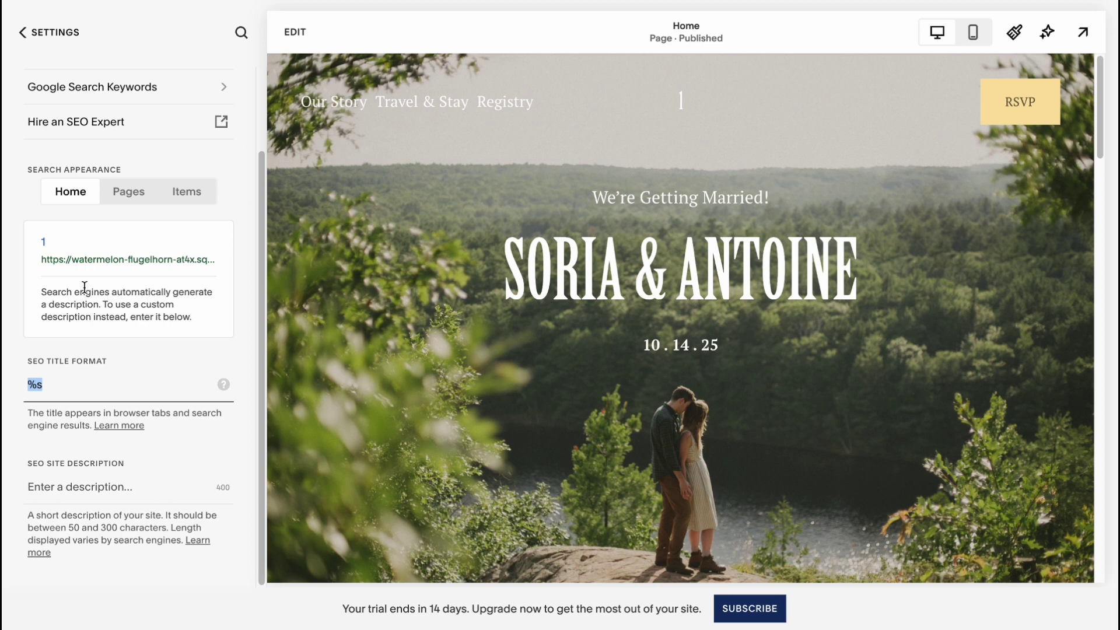
text(Gettin)
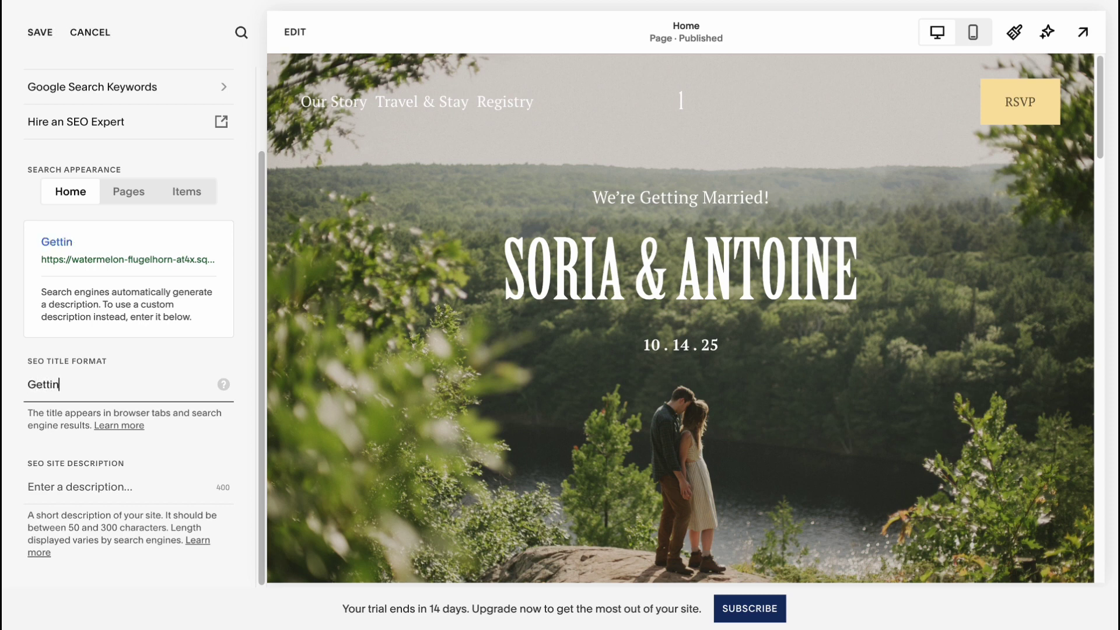
text(g Married)
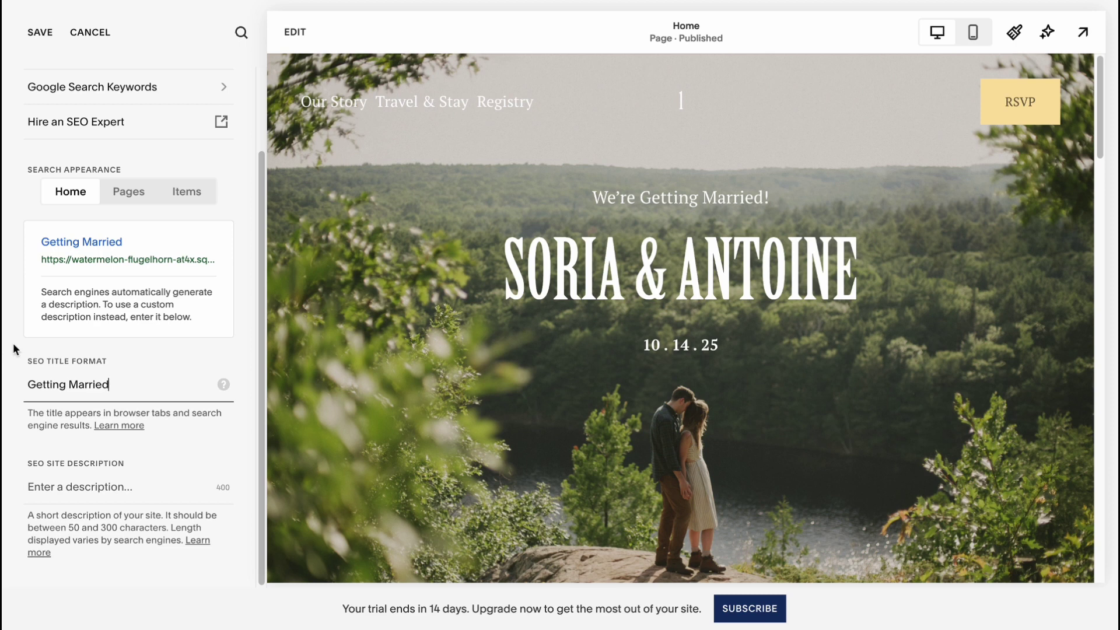
click(52, 32)
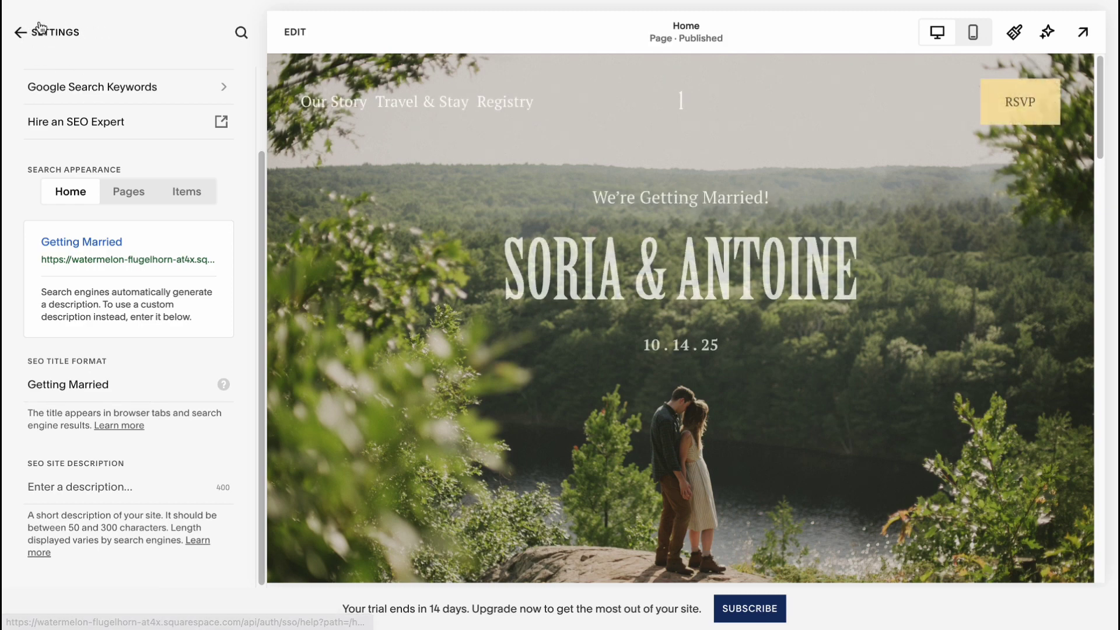
click(37, 34)
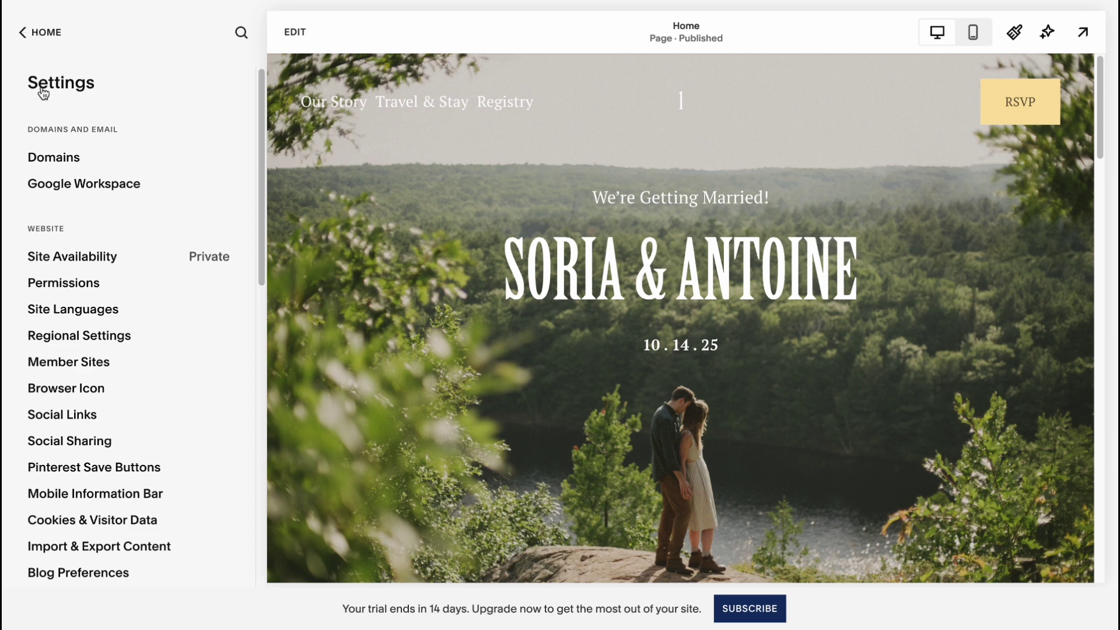
Step: Go back from Settings to the main dashboard menu via ← HOME
click(33, 32)
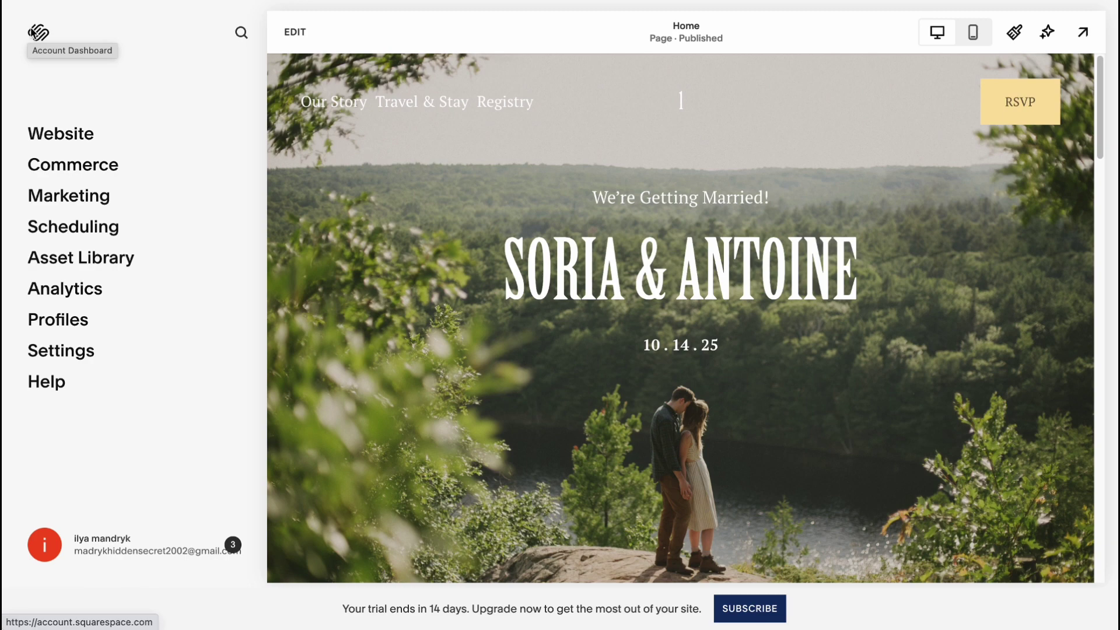
Step: Review the Select a Plan pricing table, highlighting the Personal plan's 16 price
click(741, 609)
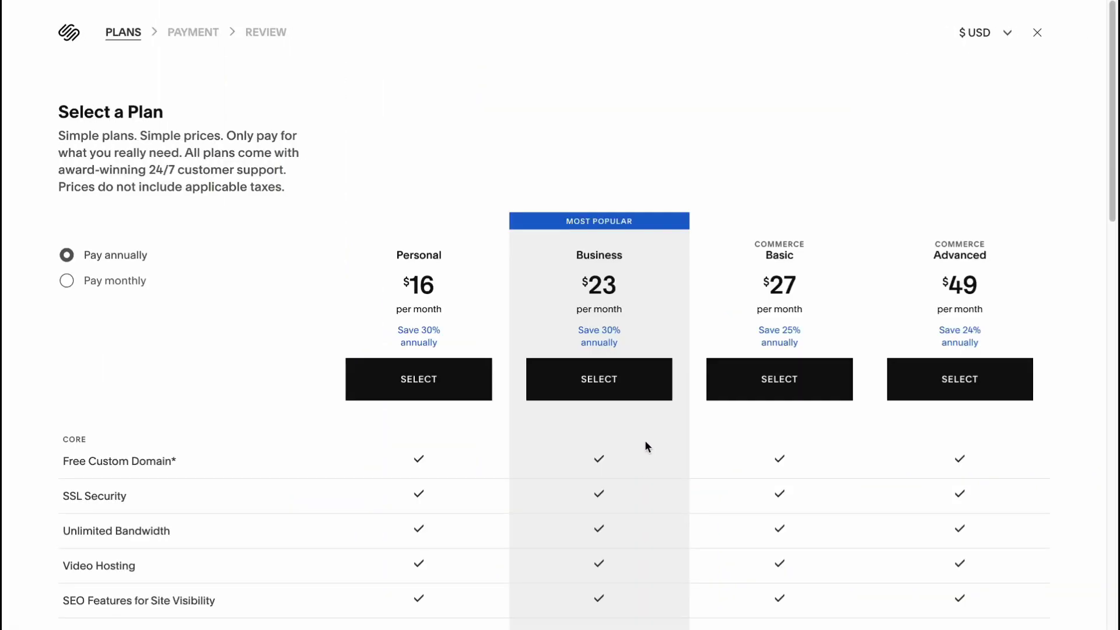
scroll(458, 137, down, 1)
scroll(455, 130, down, 3)
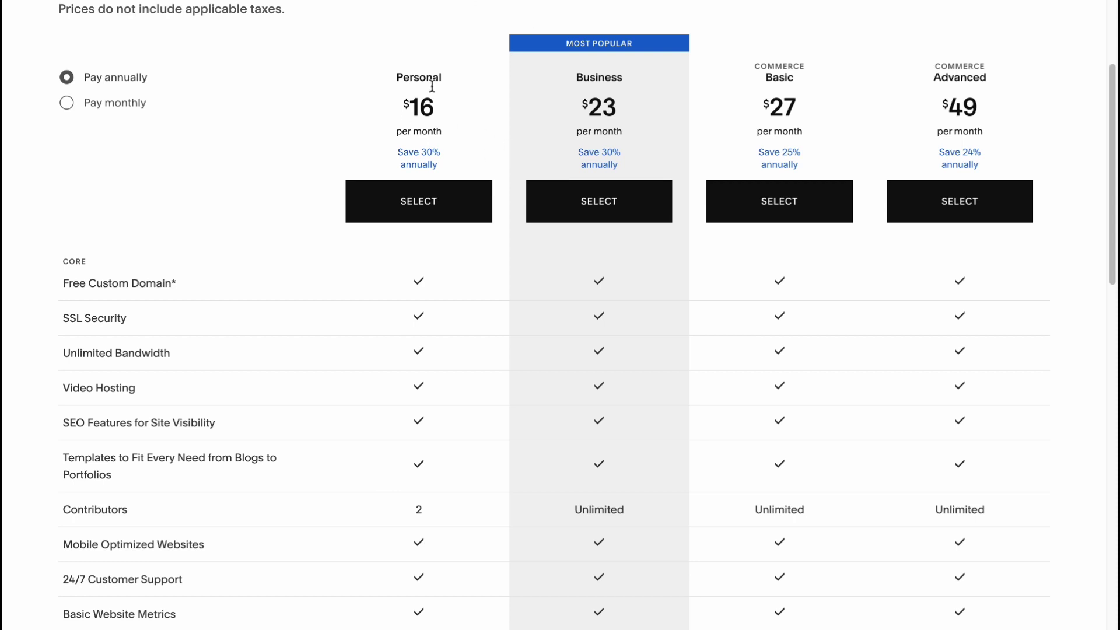
double_click(412, 104)
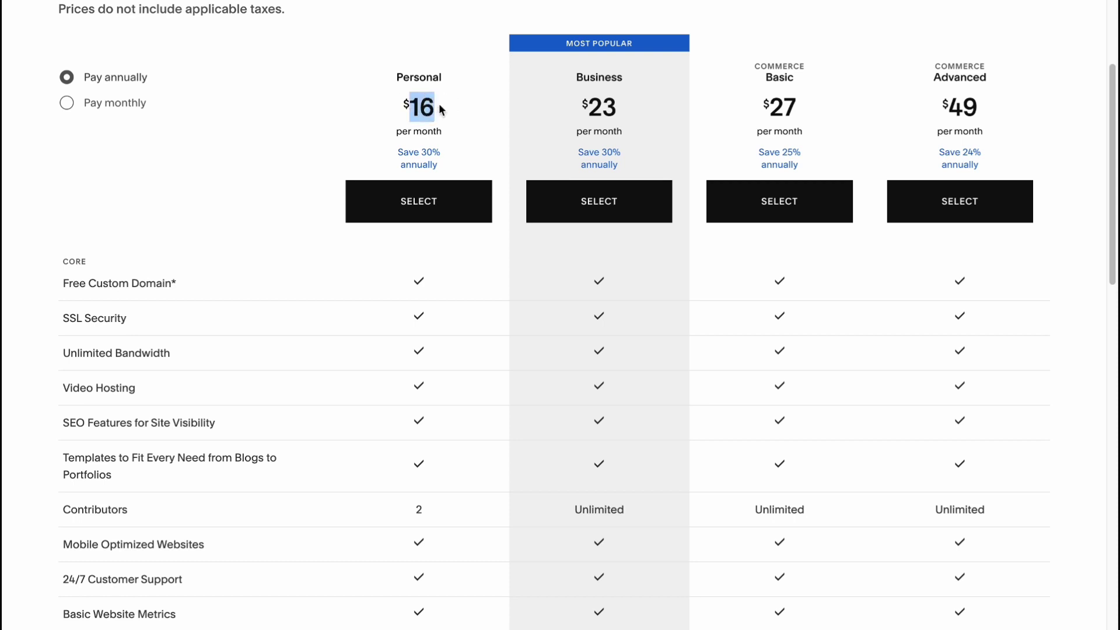
click(477, 108)
scroll(498, 127, down, 2)
scroll(415, 320, down, 1)
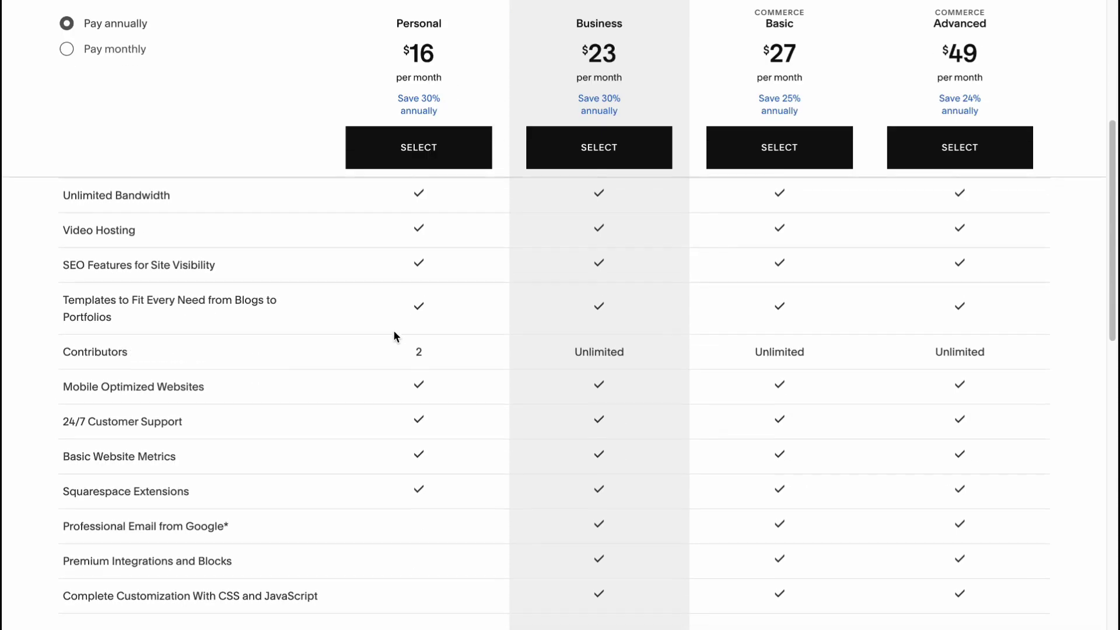
scroll(423, 362, down, 2)
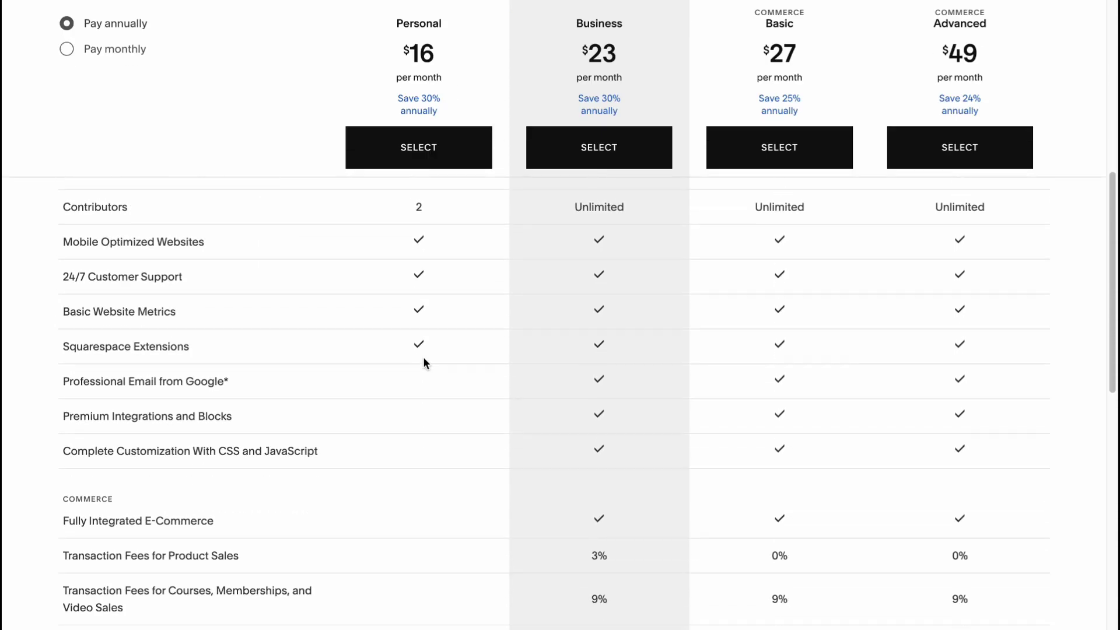
scroll(424, 362, up, 3)
scroll(424, 361, up, 5)
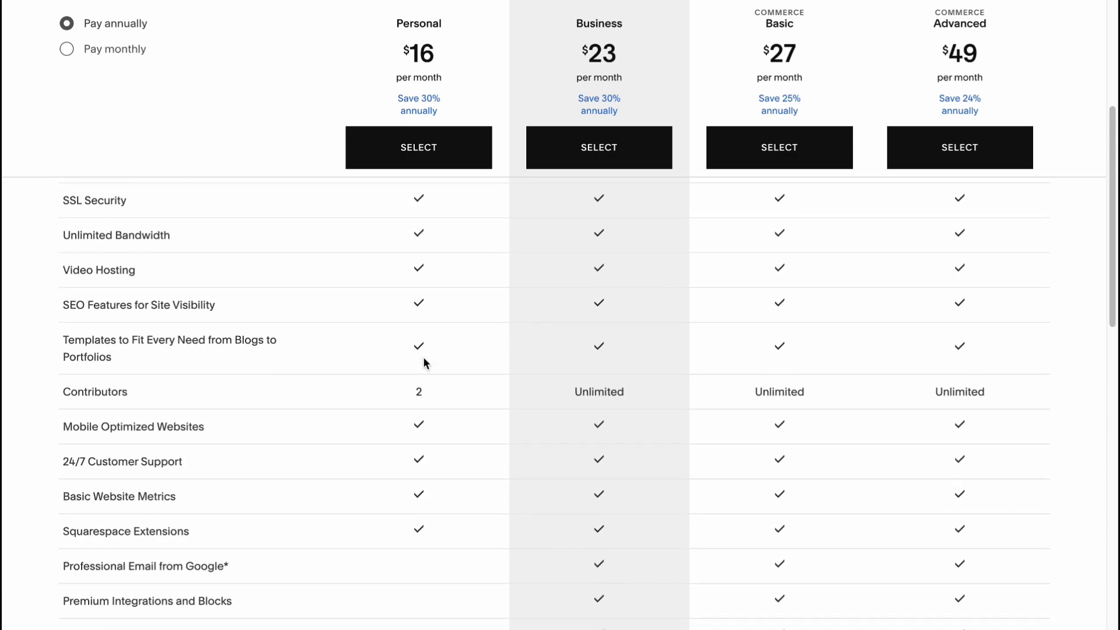
scroll(201, 152, up, 1)
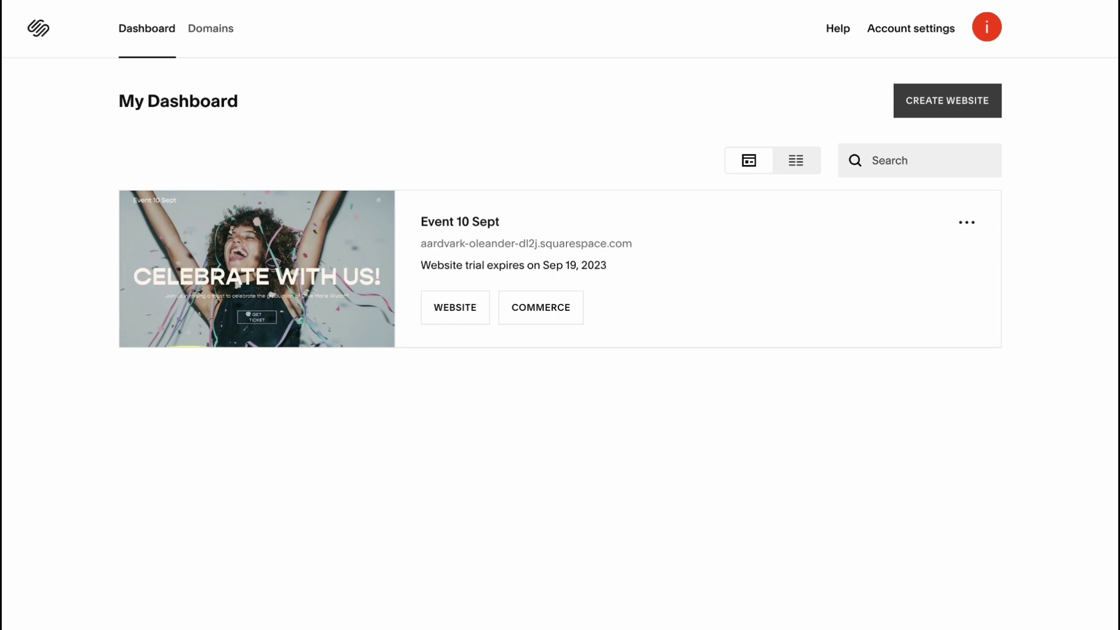
Step: Reload My Dashboard with F5 so the new site '1' appears beside Event 10 Sept
key(F5)
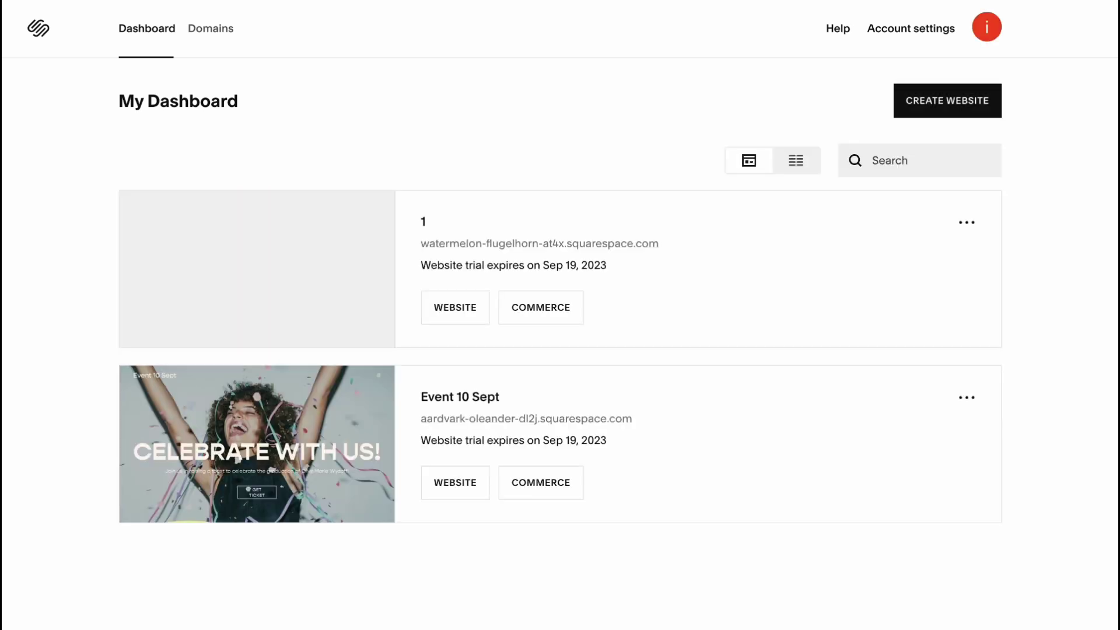